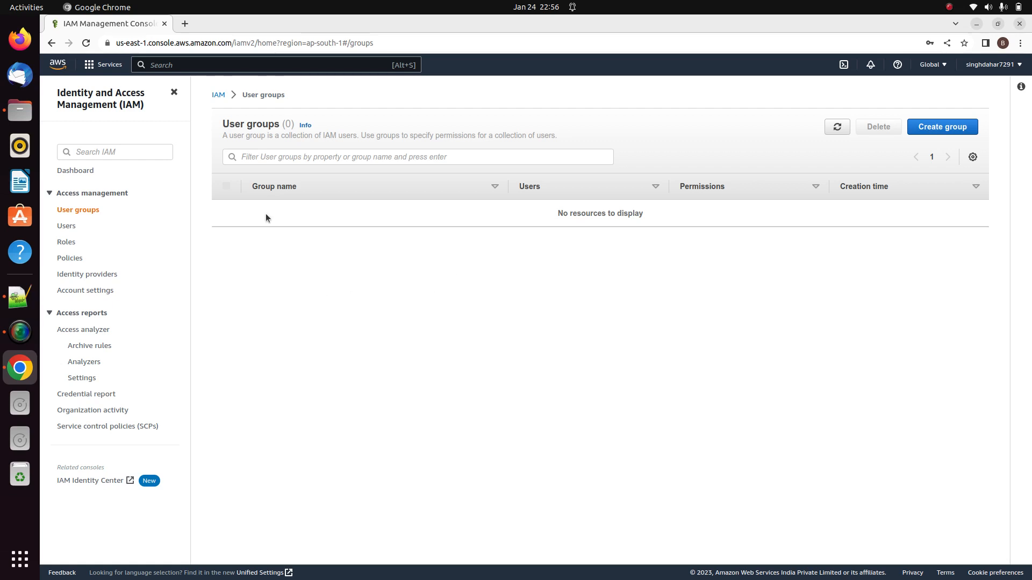
Search for IAM in the console, open it, and go to its empty Users list
left_click(198, 67)
type("IAM")
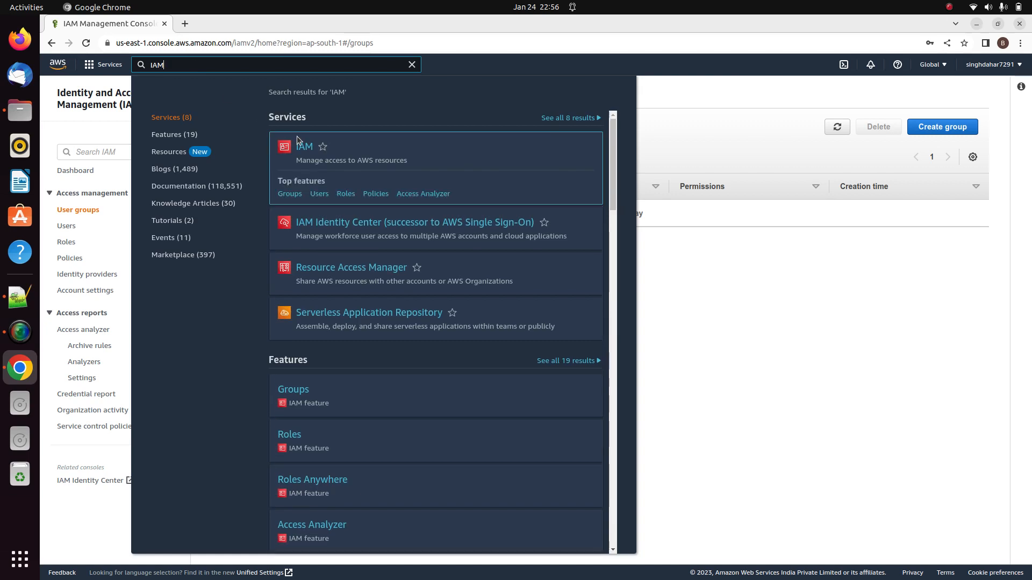
left_click(303, 154)
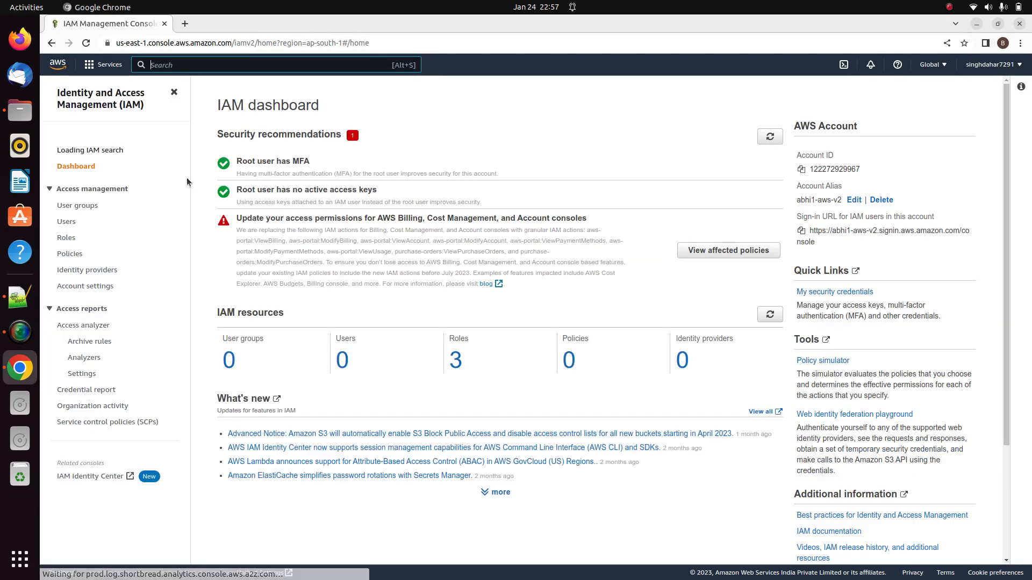
left_click(63, 227)
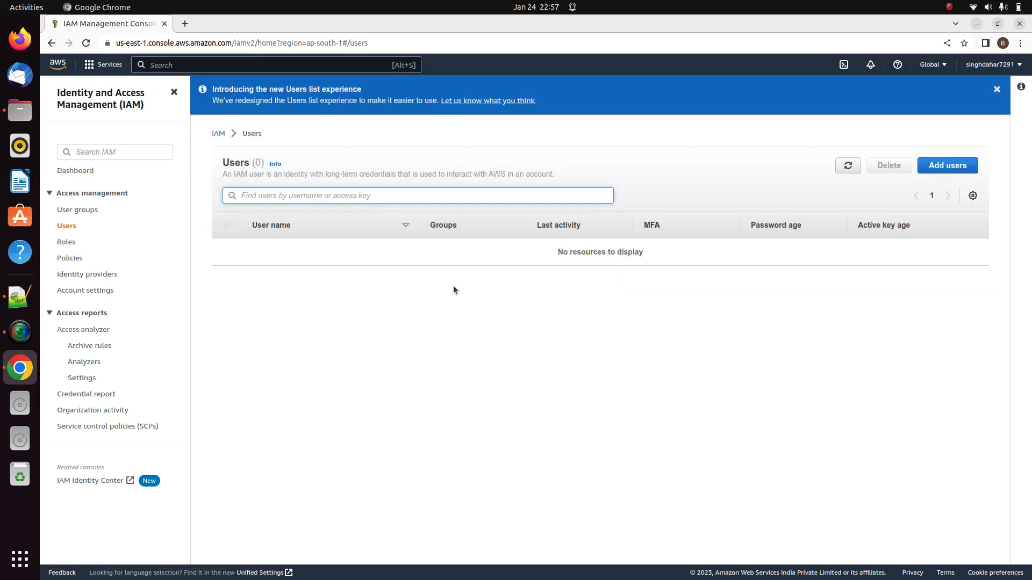
Start adding a new IAM user named 'Abhi'
left_click(946, 167)
left_click(536, 210)
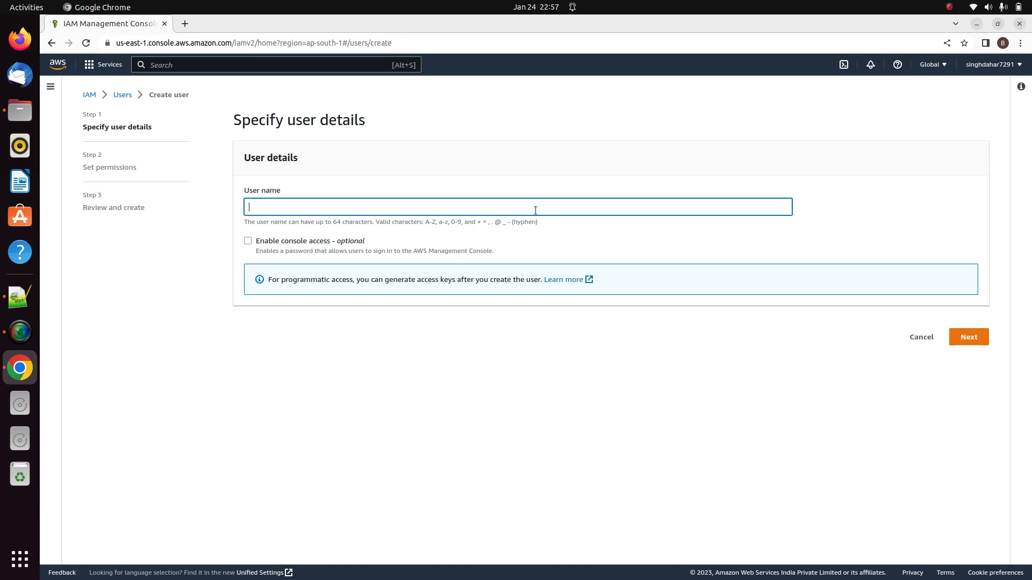
type("Abhi")
Enable console access with a custom password, no forced reset, and continue to permissions
left_click(248, 242)
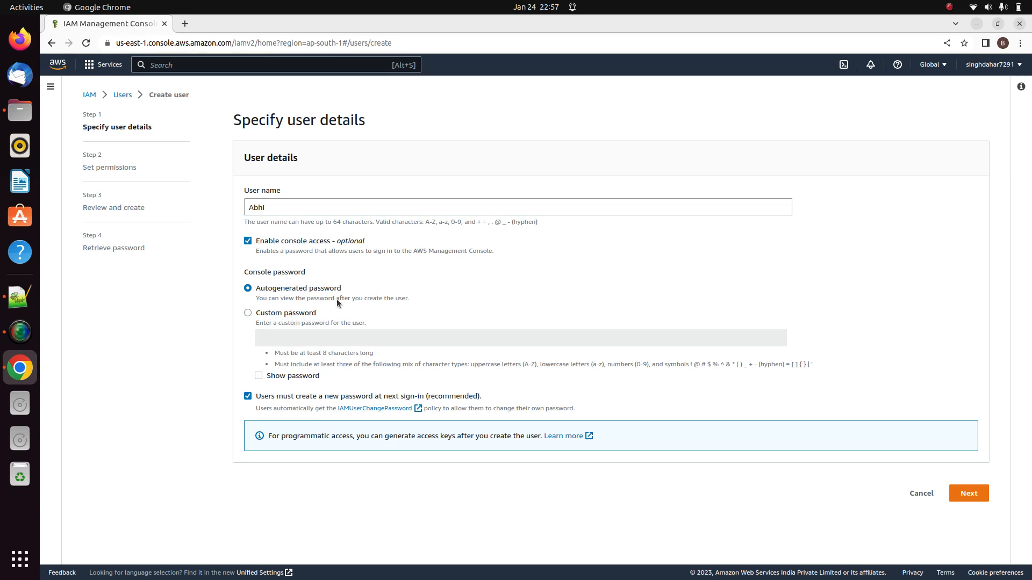
left_click(249, 313)
left_click(297, 334)
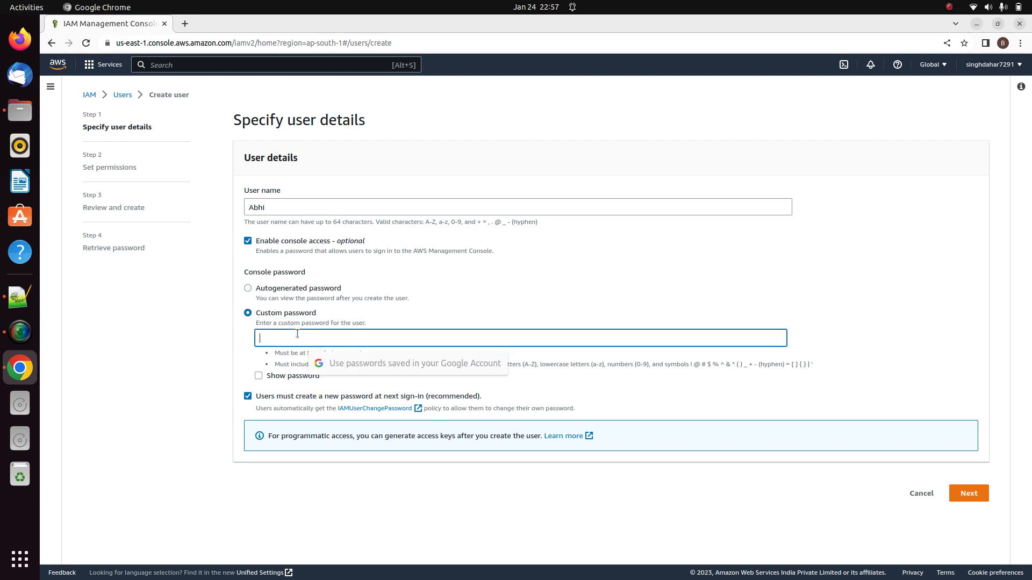
type("••••••")
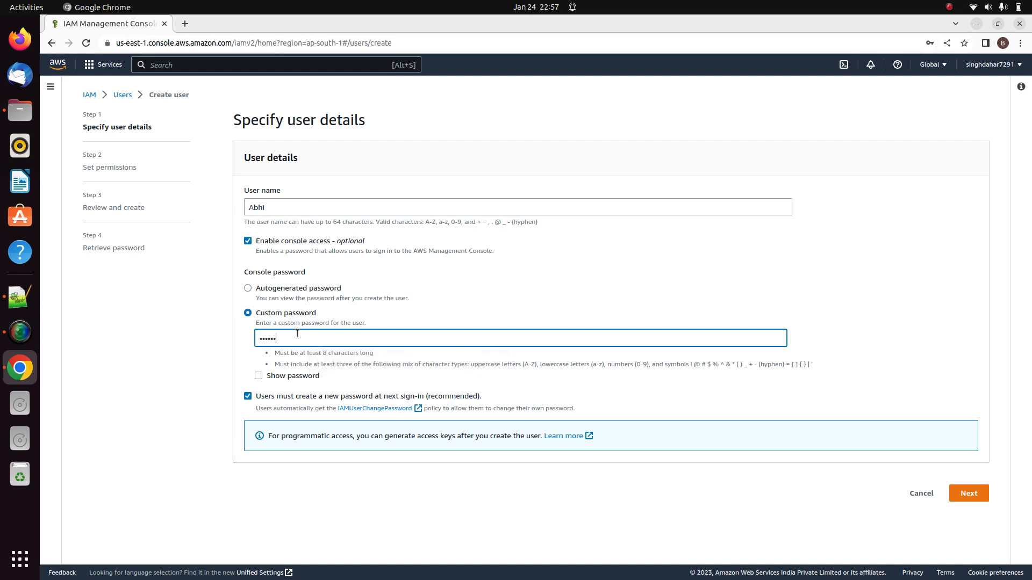
type("•••")
left_click(249, 398)
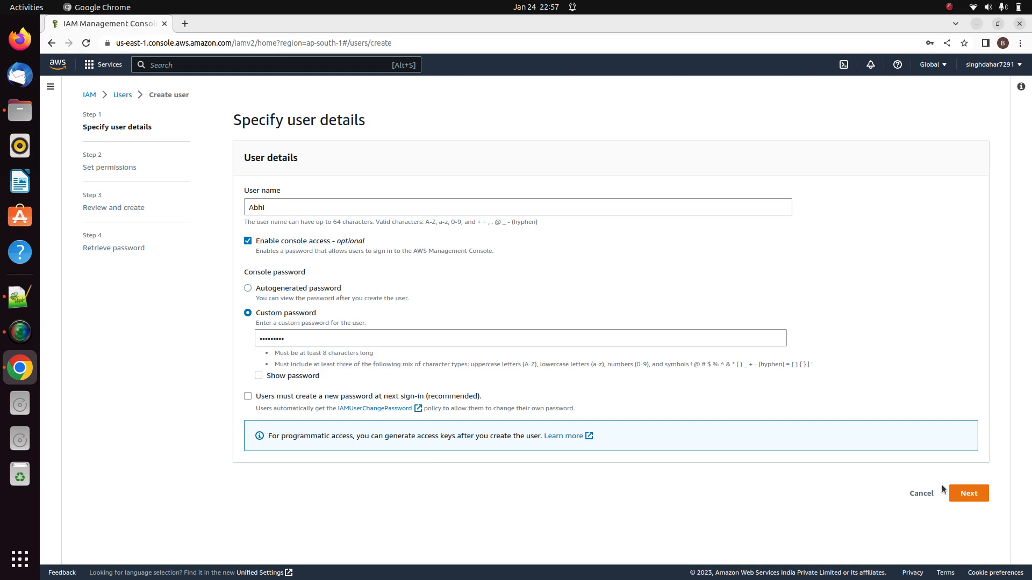
left_click(962, 493)
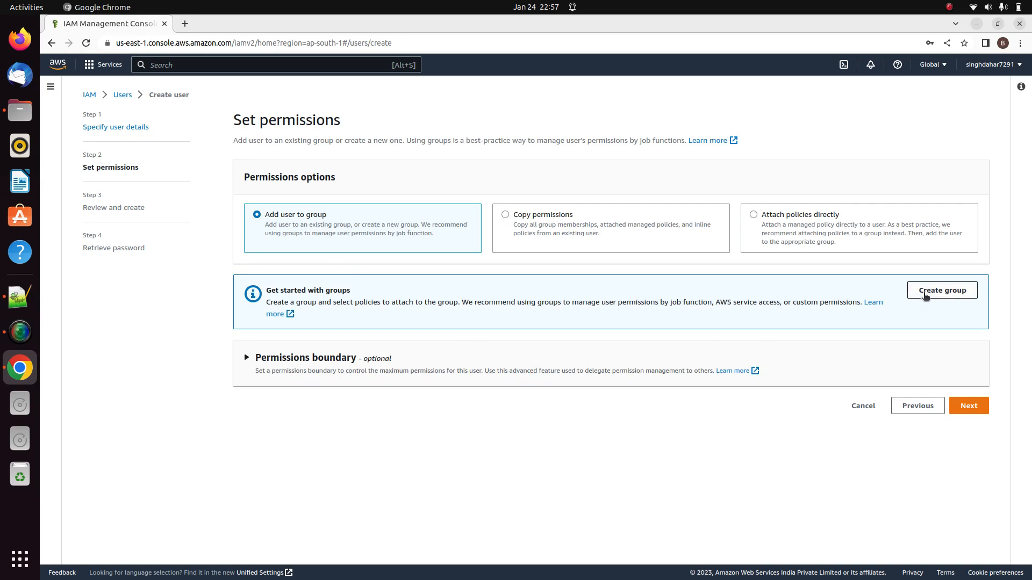
Create a user group named 'admin' with the AdministratorAccess policy attached
left_click(925, 296)
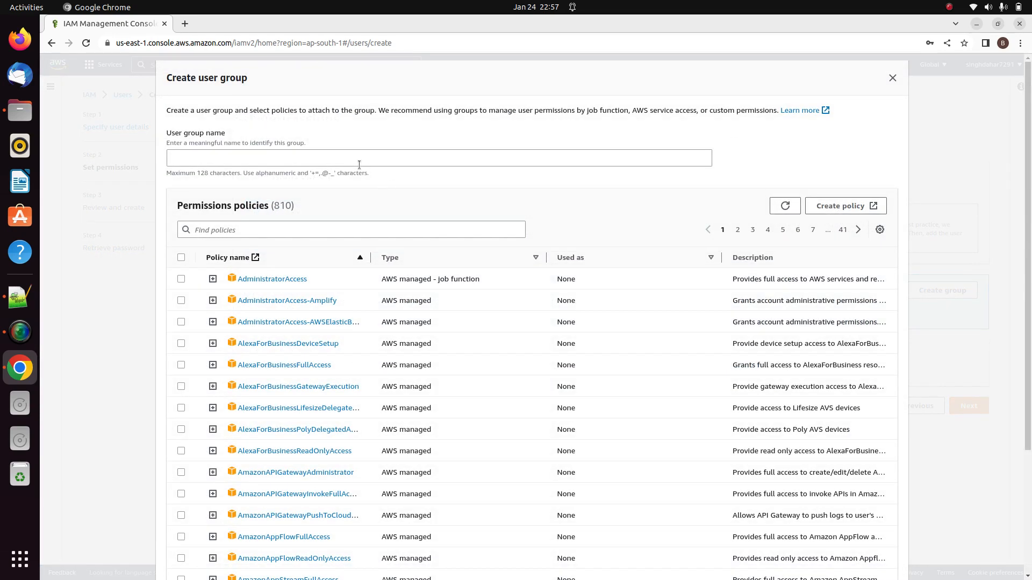
left_click(357, 163)
type("admin")
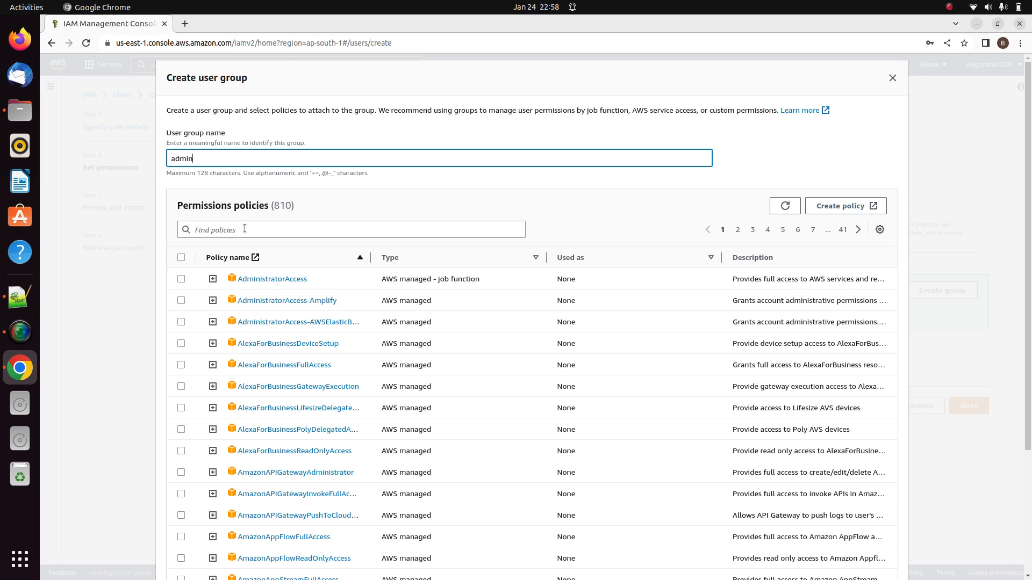
left_click(181, 279)
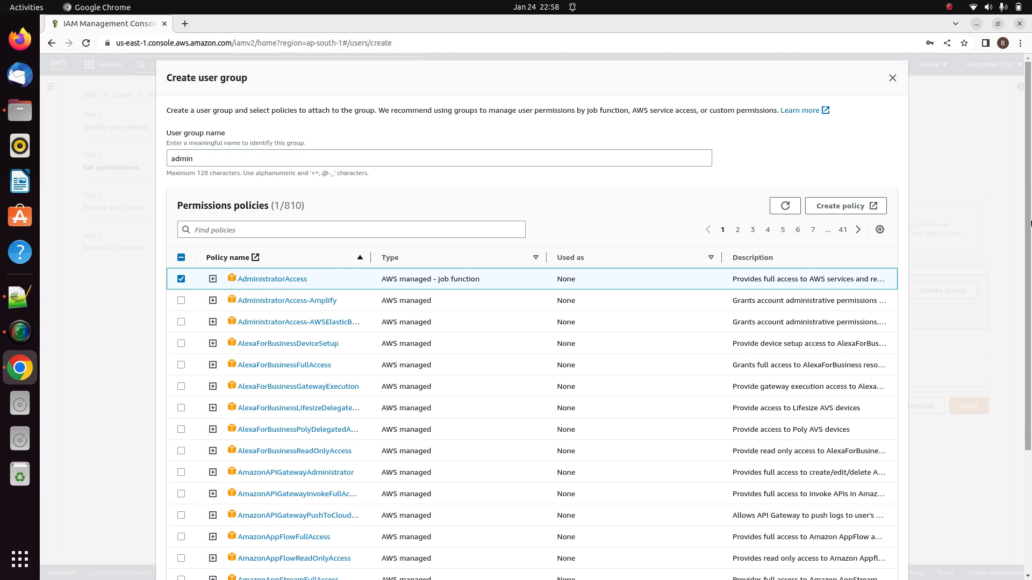
scroll(1029, 223, "down", 3)
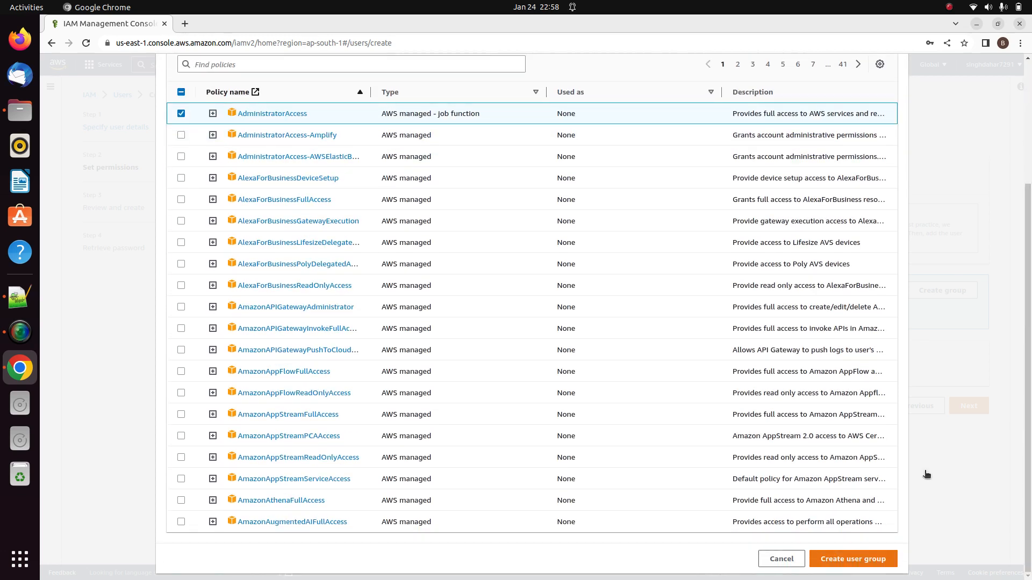
left_click(843, 562)
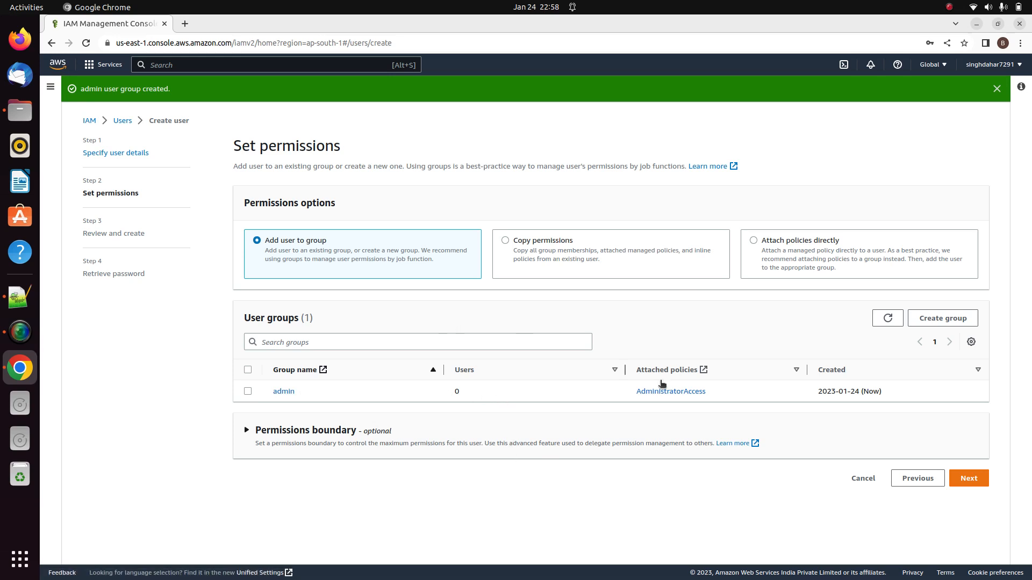
Place user 'Abhi' in the admin group, review, and create the user
left_click(966, 481)
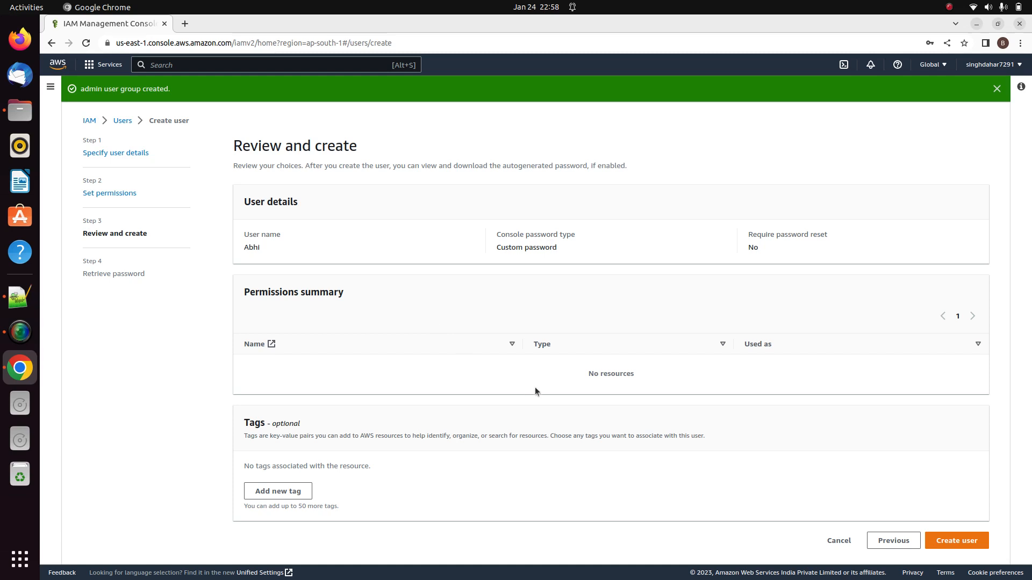
left_click(887, 541)
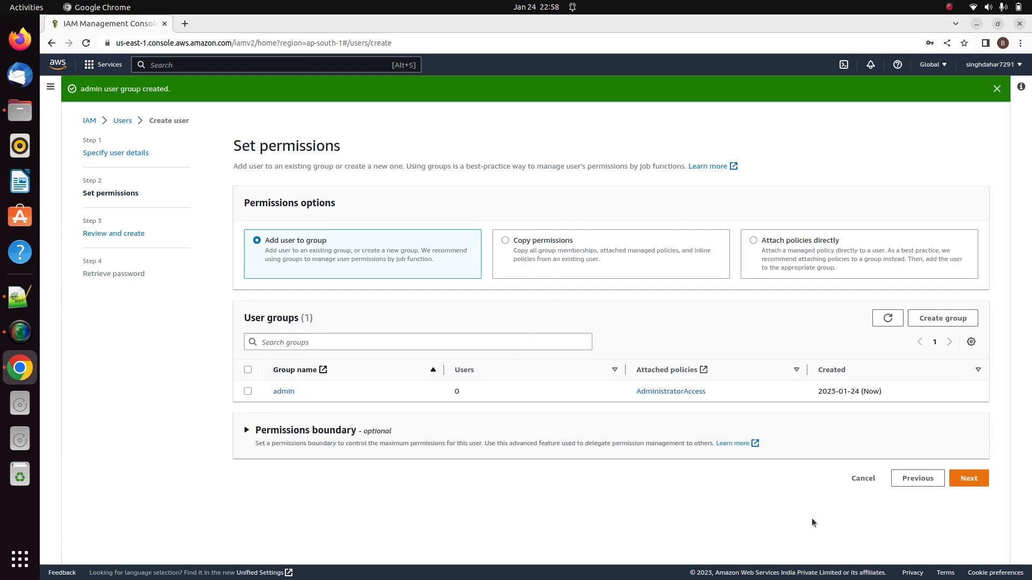
left_click(248, 391)
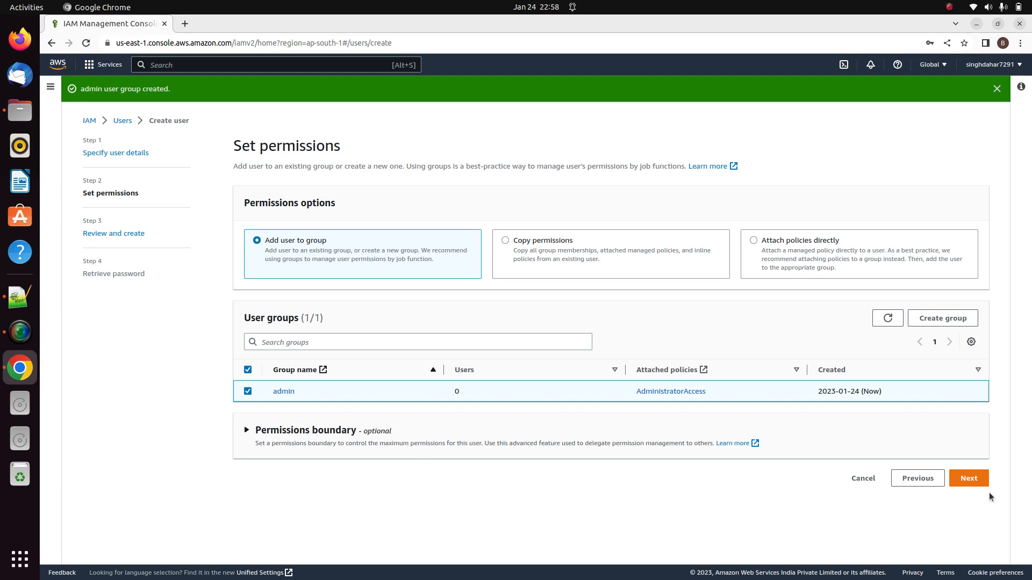
left_click(976, 481)
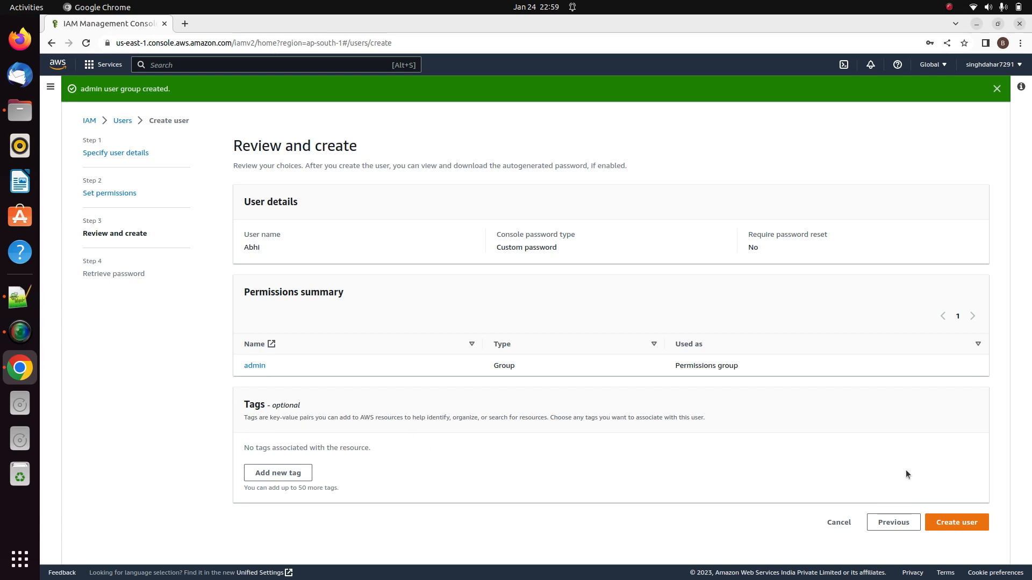
left_click(975, 522)
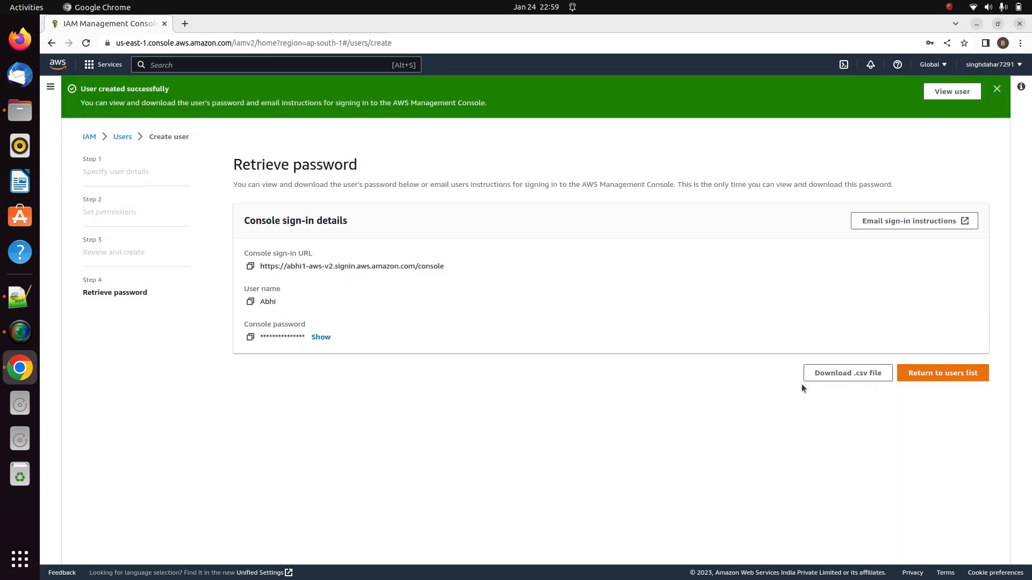
View user 'Abhi' and its Groups tab showing admin membership with AdministratorAccess
left_click(959, 93)
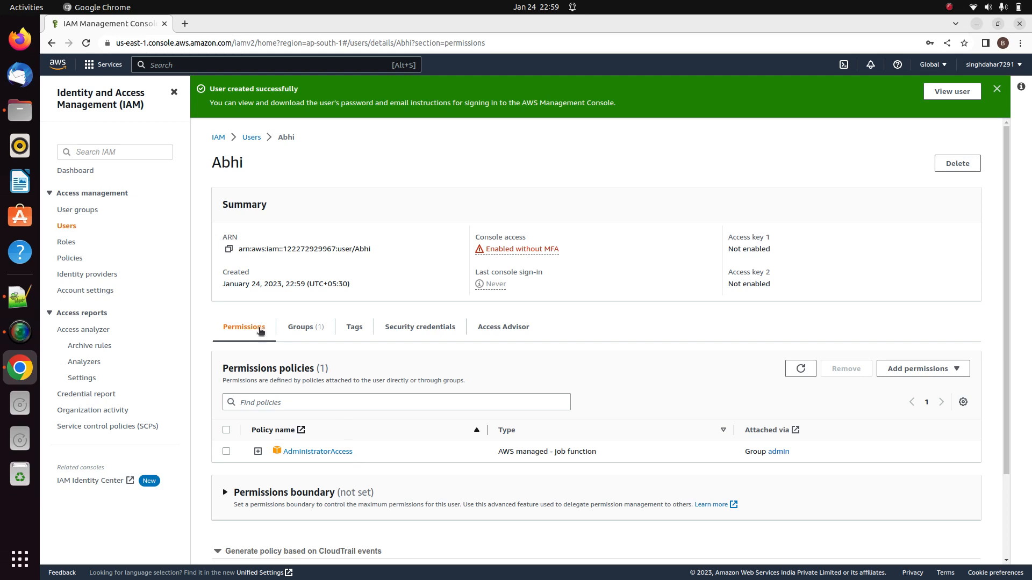
left_click(314, 333)
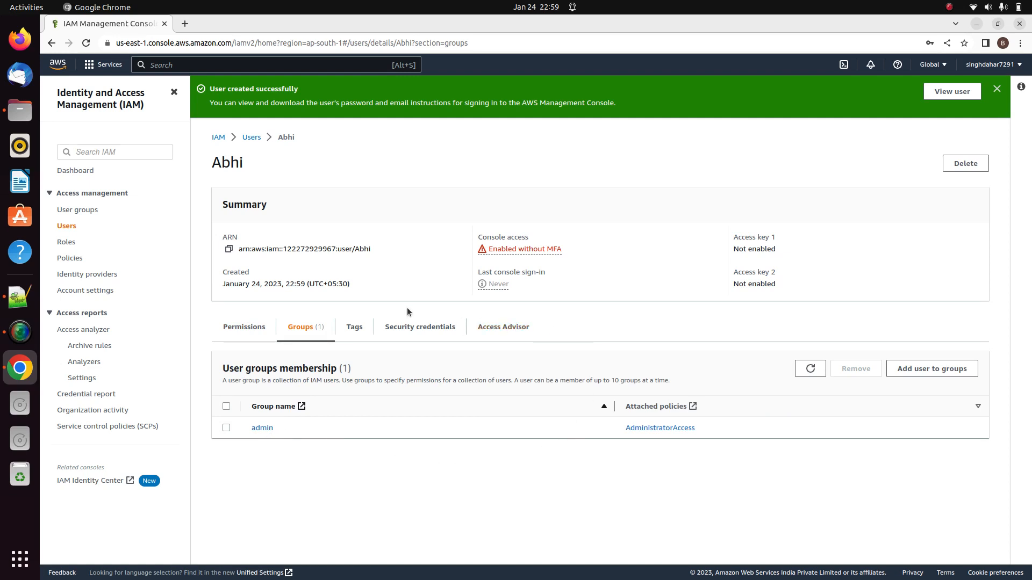
Check the admin group's permissions list AdministratorAccess, then return to the IAM Dashboard
left_click(77, 211)
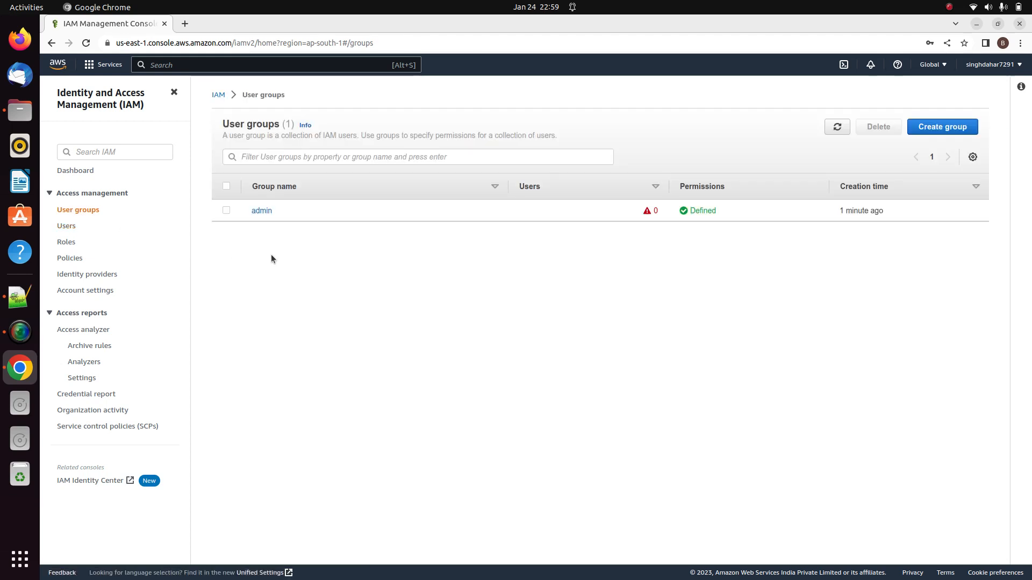
left_click(262, 211)
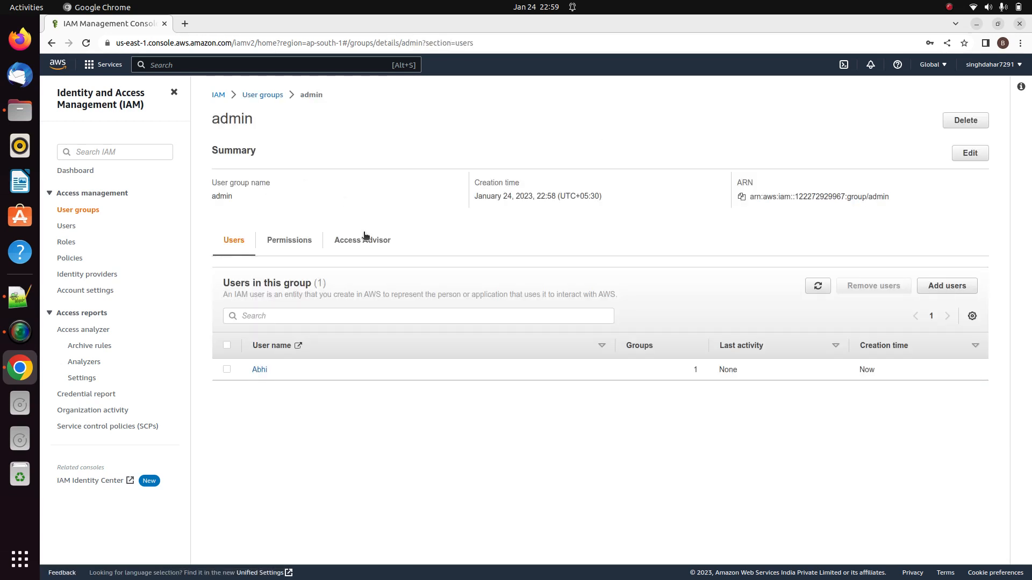
left_click(295, 240)
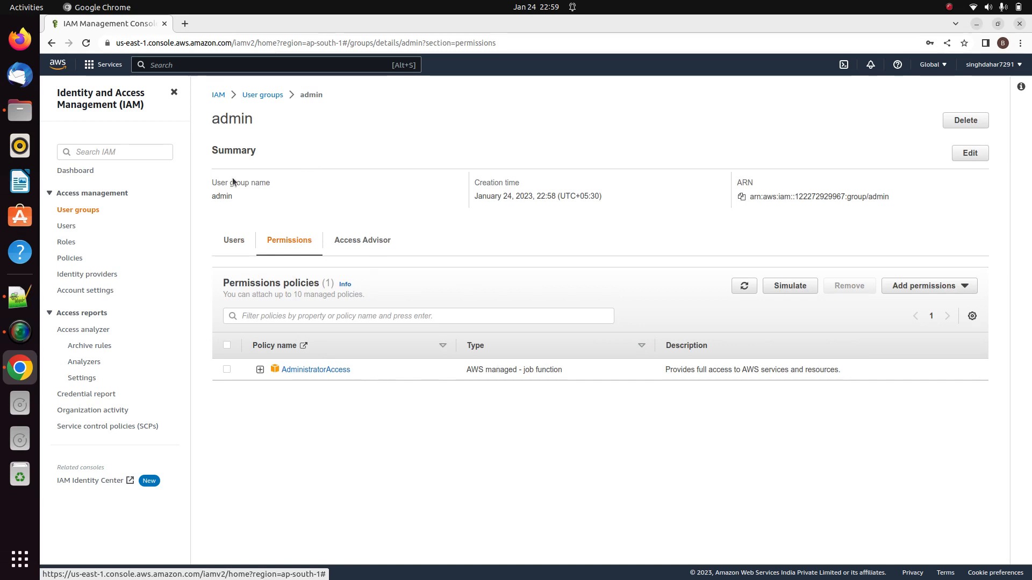
left_click(75, 171)
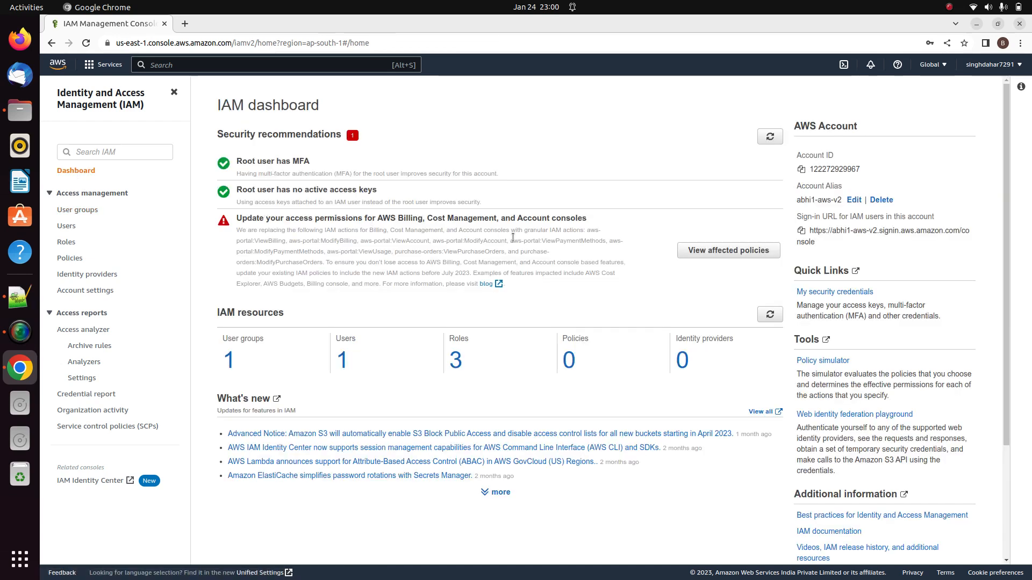
left_click(934, 65)
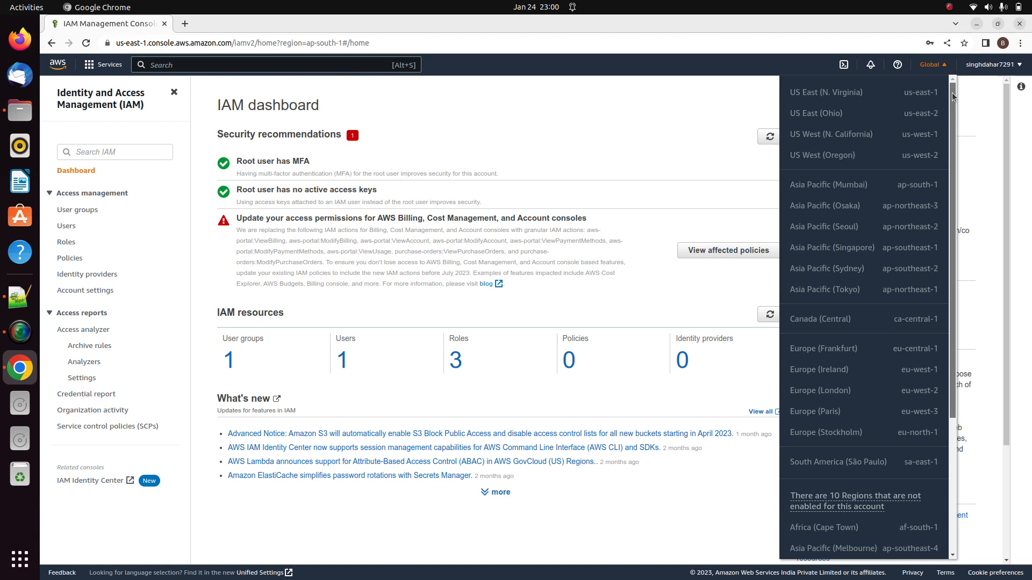
left_click_drag(952, 98, 952, 101)
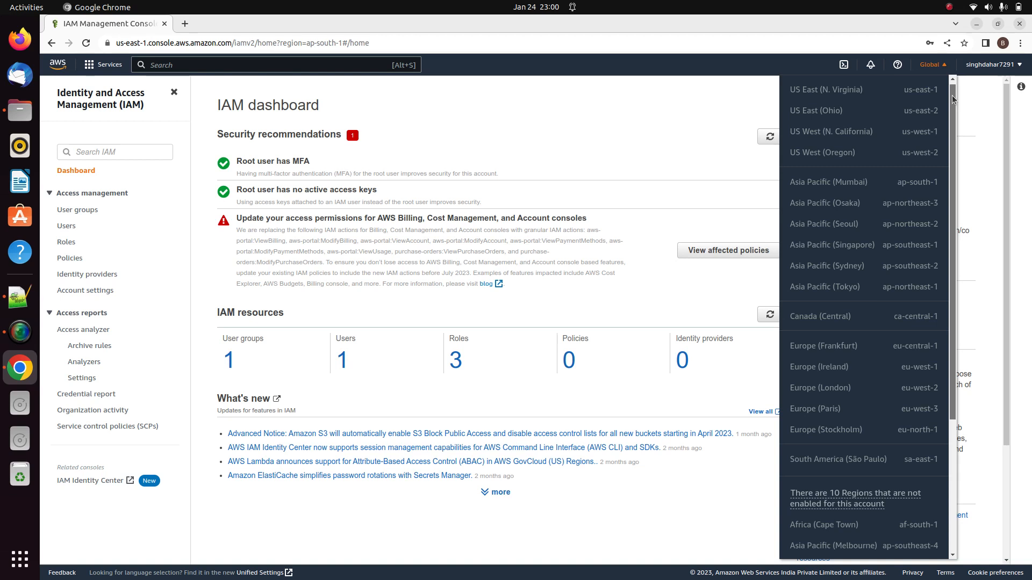
mouse_move(953, 100)
left_mouse_down()
mouse_move(952, 175)
mouse_move(950, 93)
left_mouse_up()
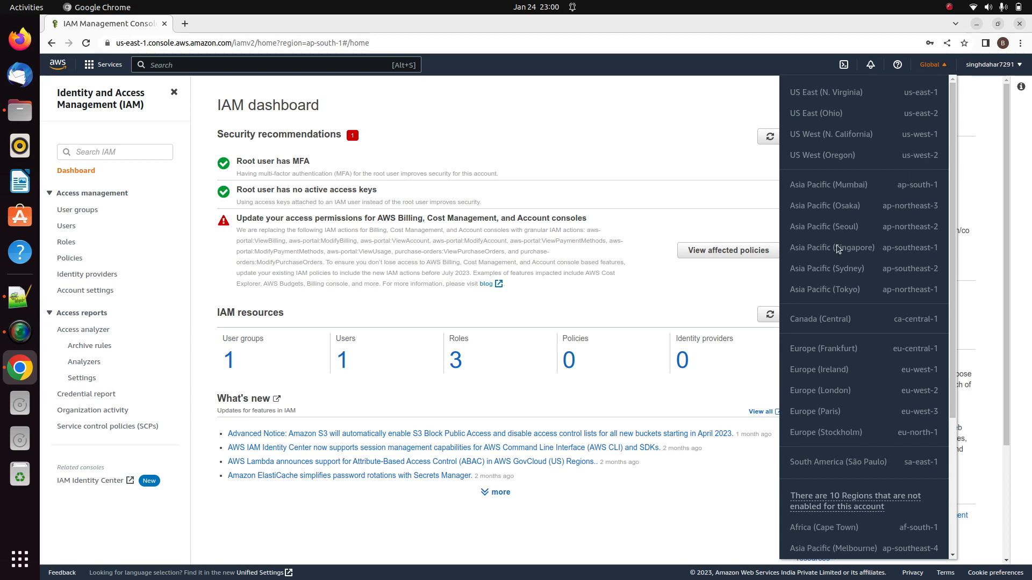
left_click(659, 140)
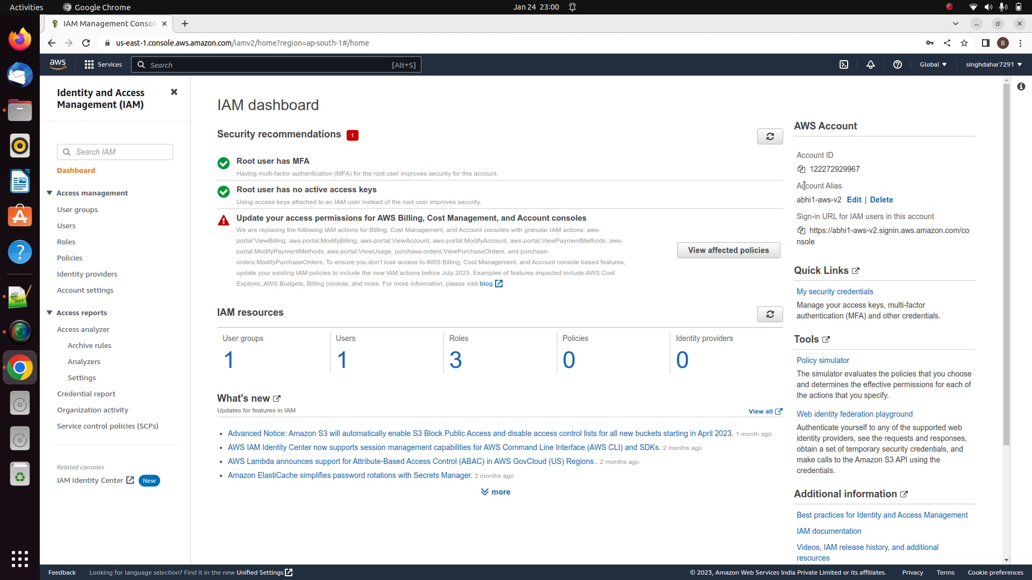
Delete the current account alias and select the account ID now shown instead
left_click_drag(805, 186, 841, 200)
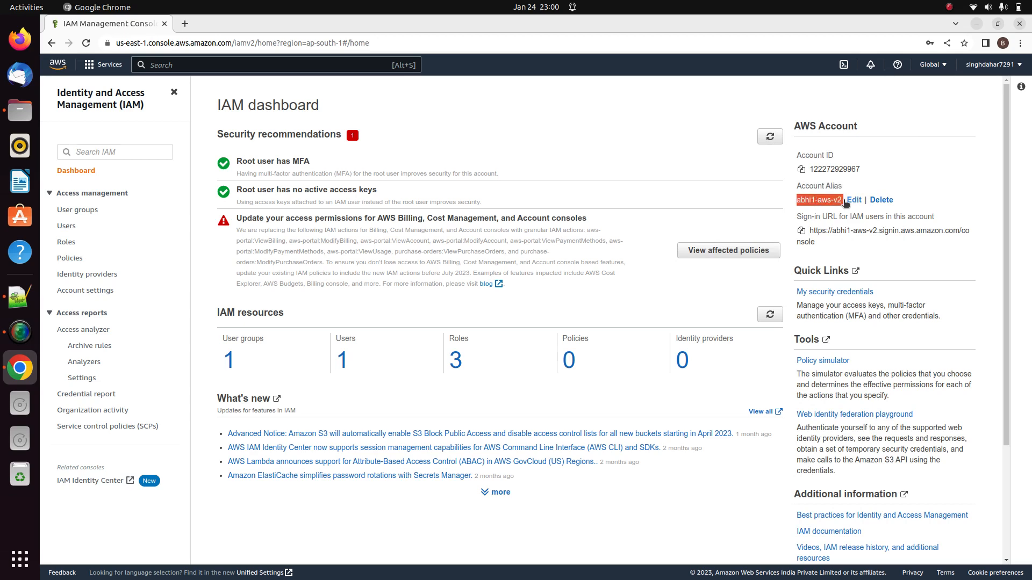
left_click(884, 201)
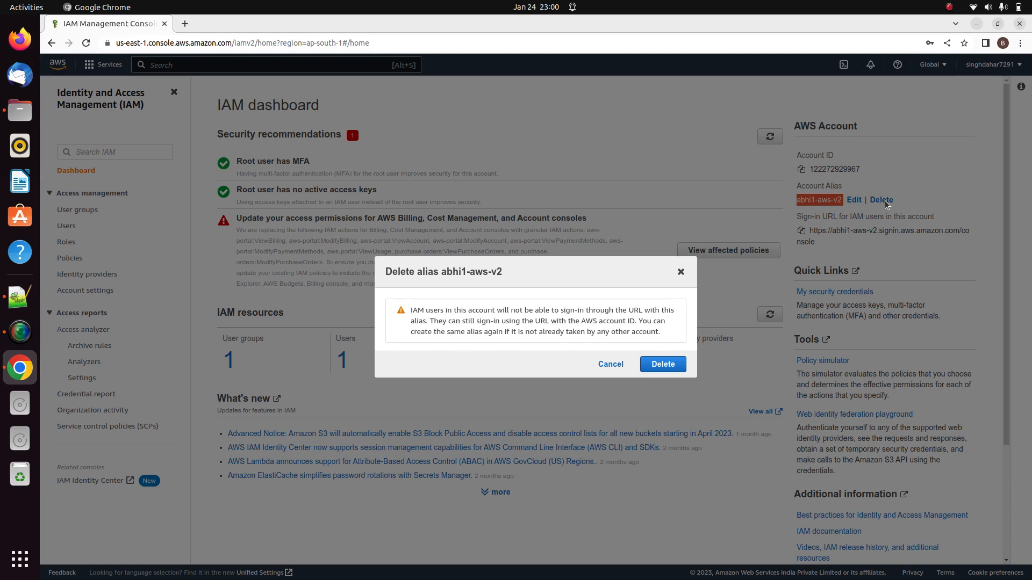
left_click(671, 365)
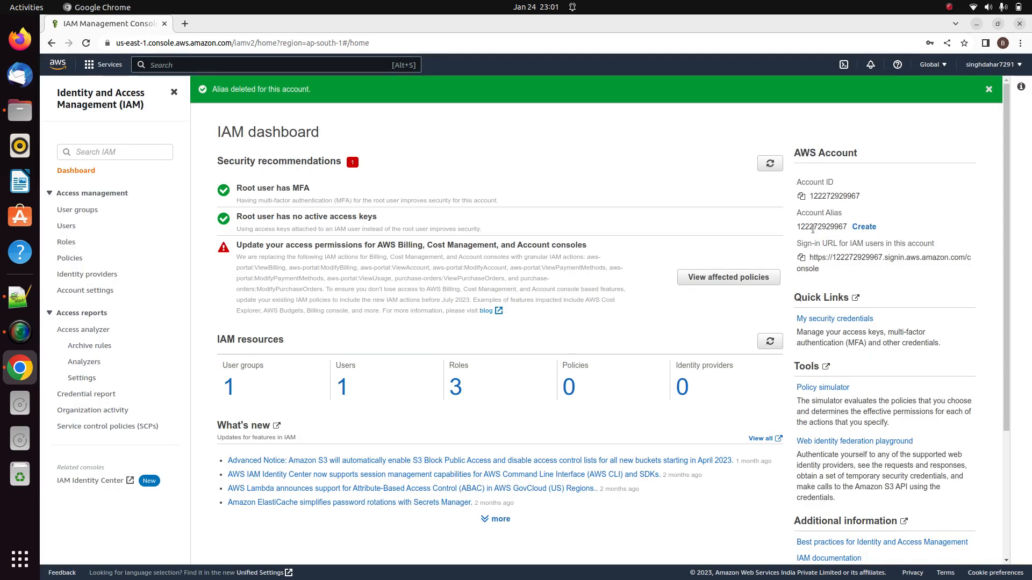
double_click(812, 229)
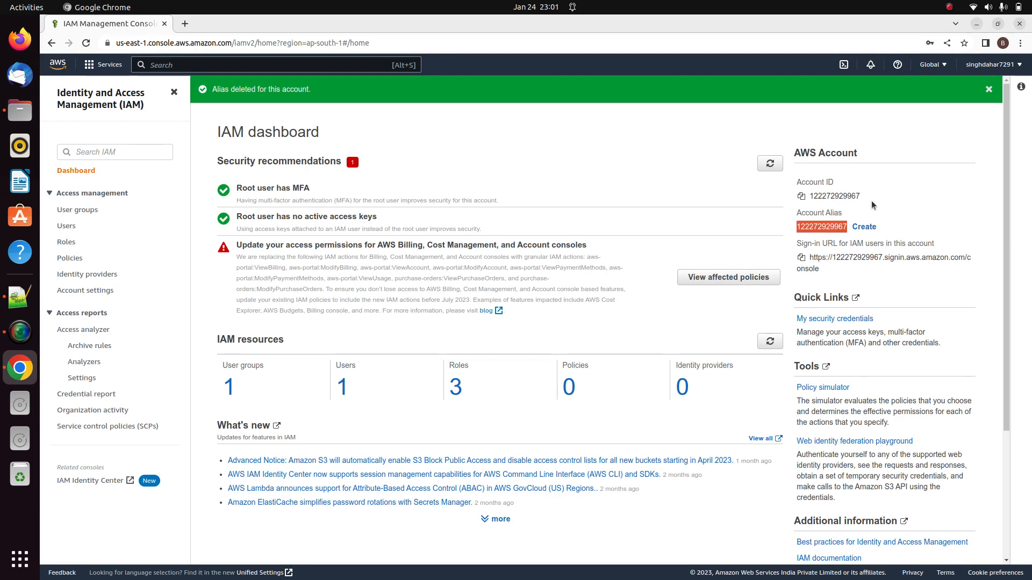
Enter the preferred alias 'Abhi2-aws-v3', edit it, and retry saving after it's rejected
left_click(873, 230)
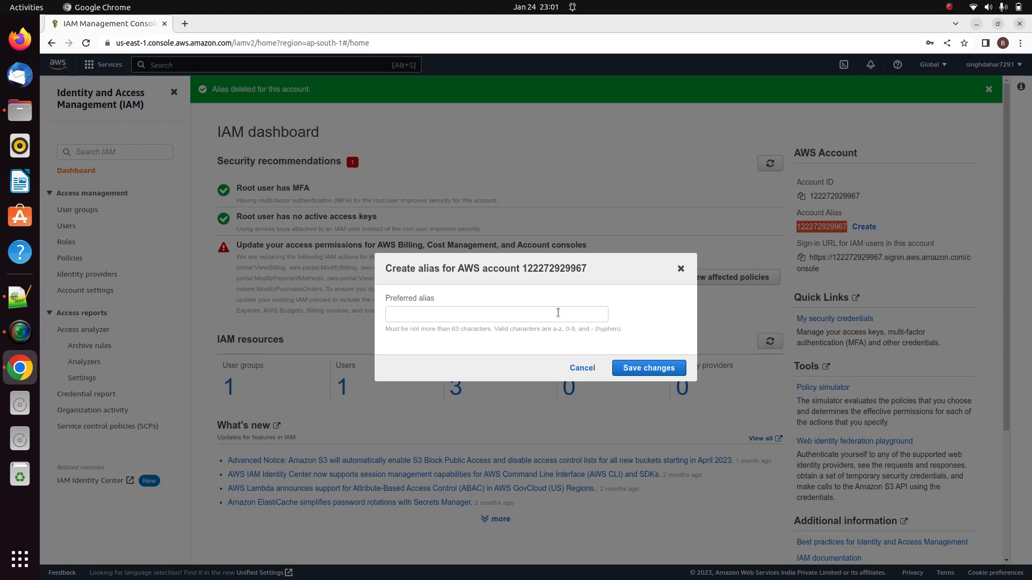
left_click(531, 314)
type("Ab")
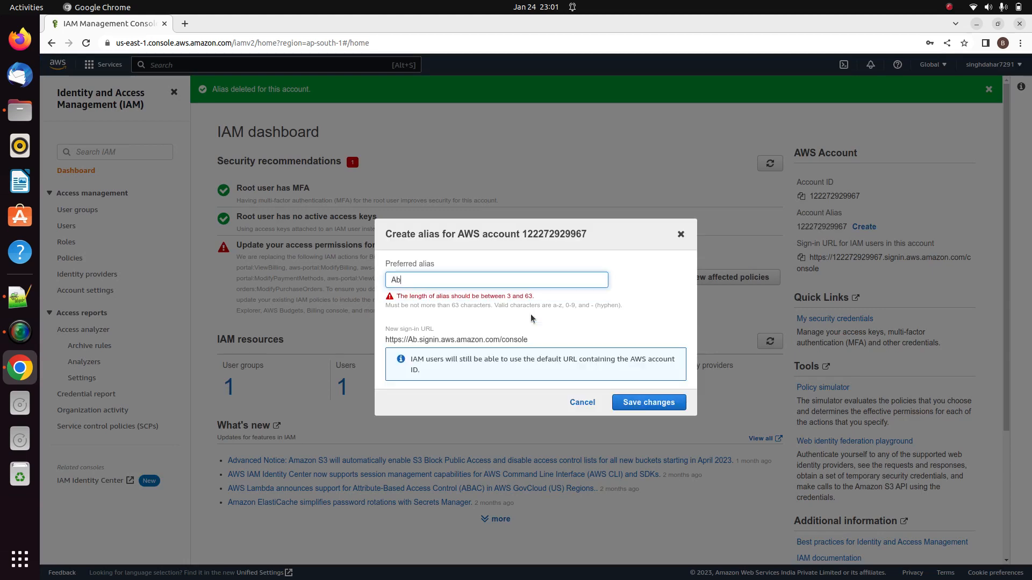
type("hi2")
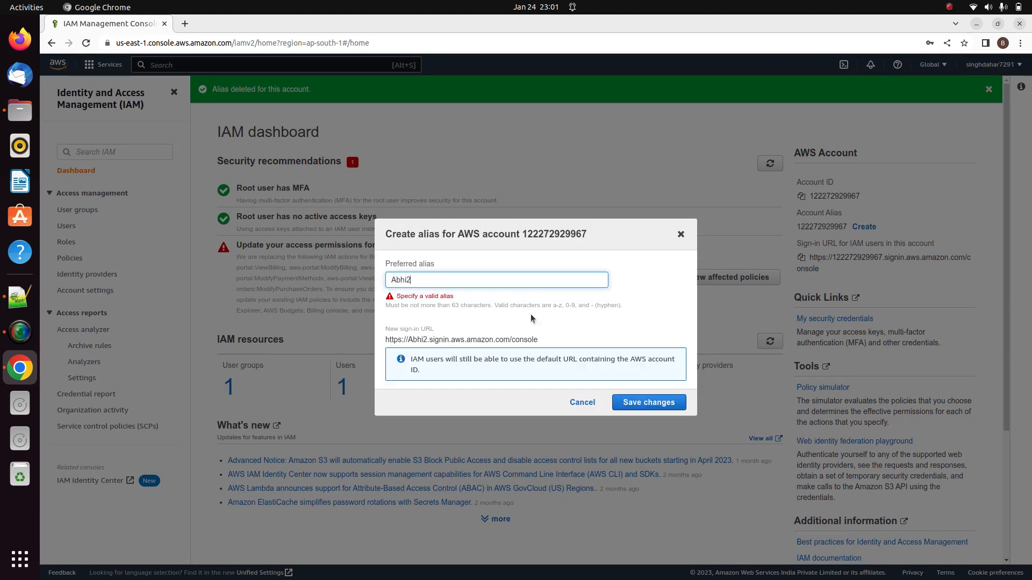
type("-aws-")
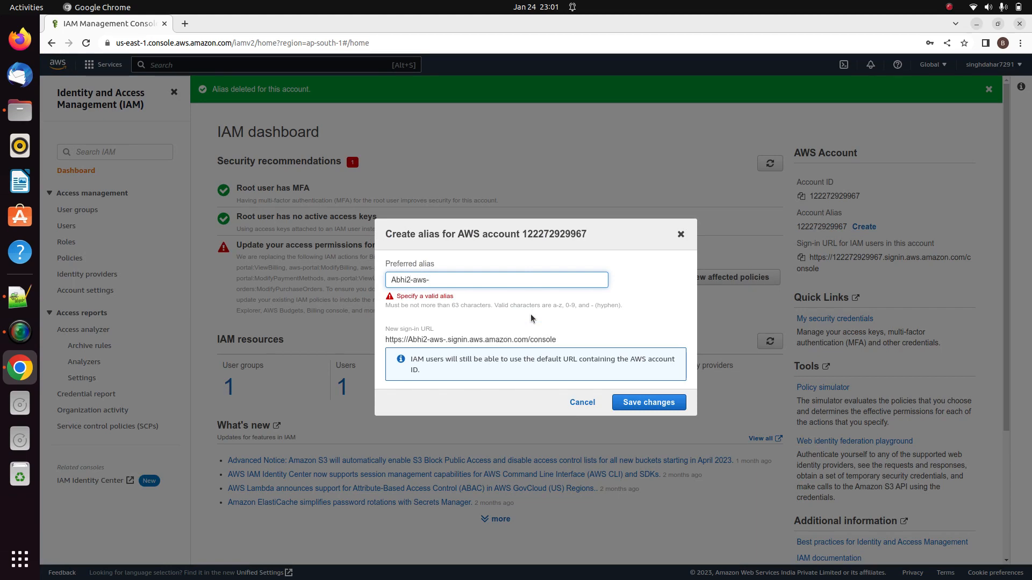
type("v3")
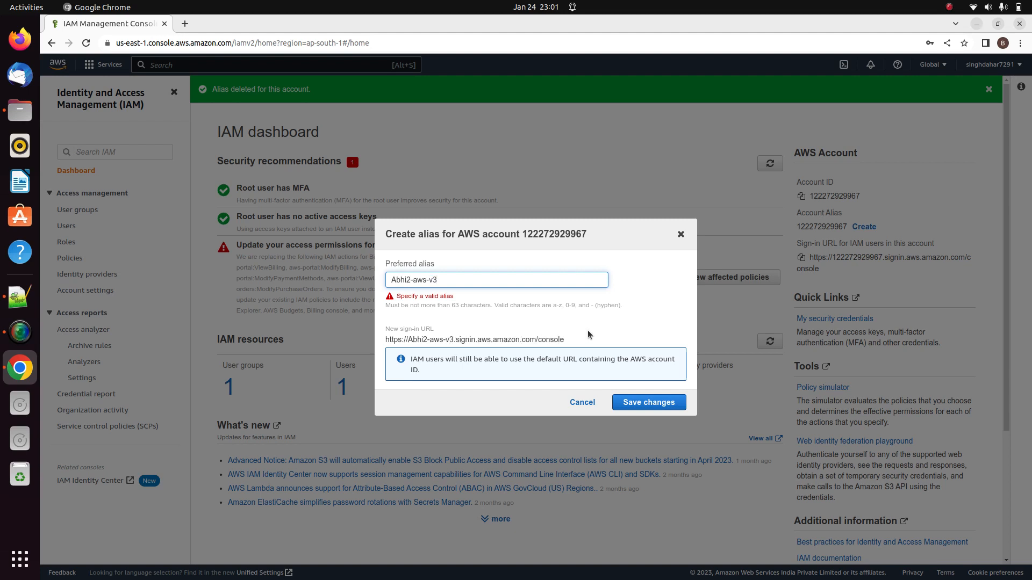
left_click(637, 403)
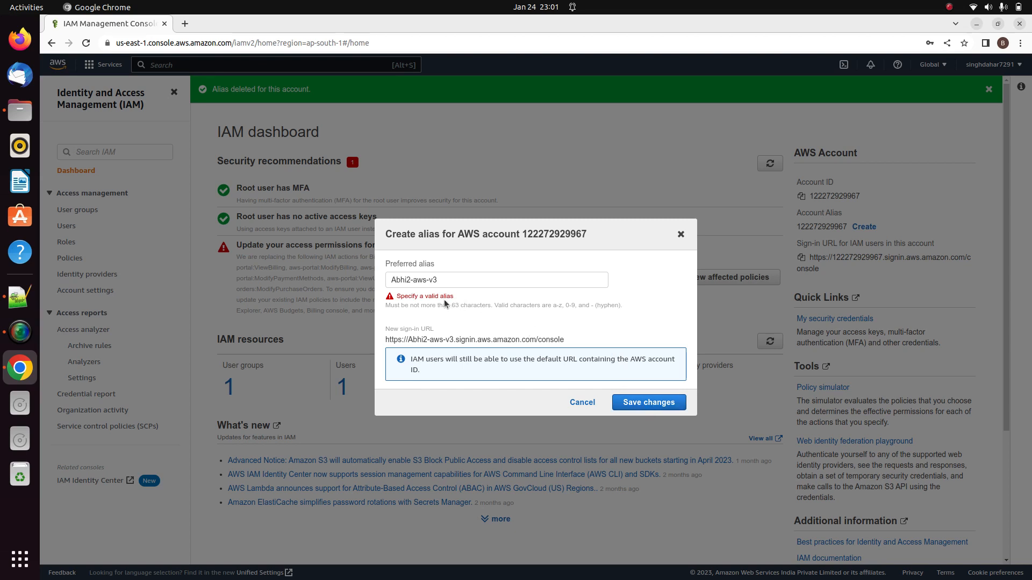
left_click(412, 279)
type("1")
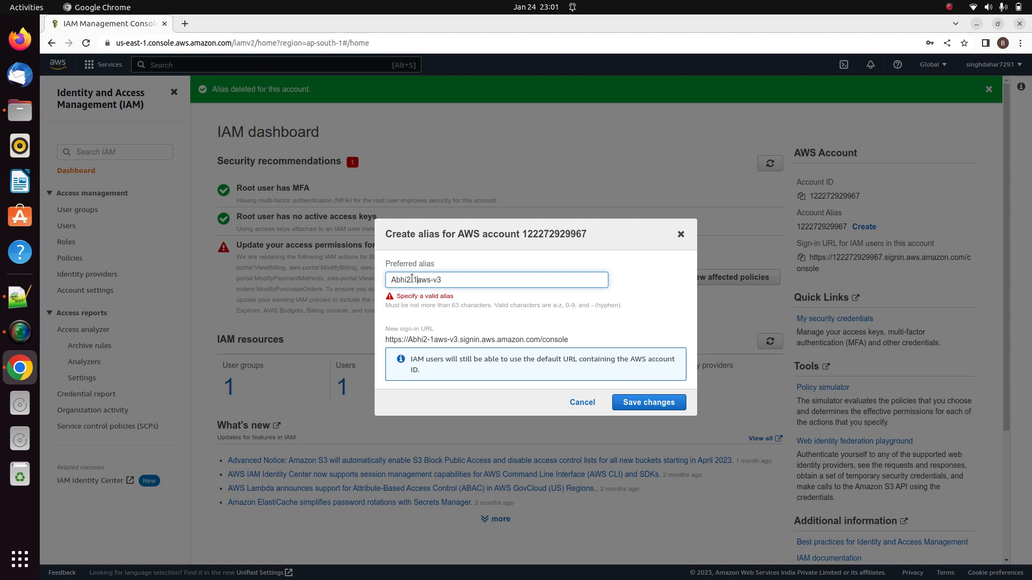
key("BackSpace")
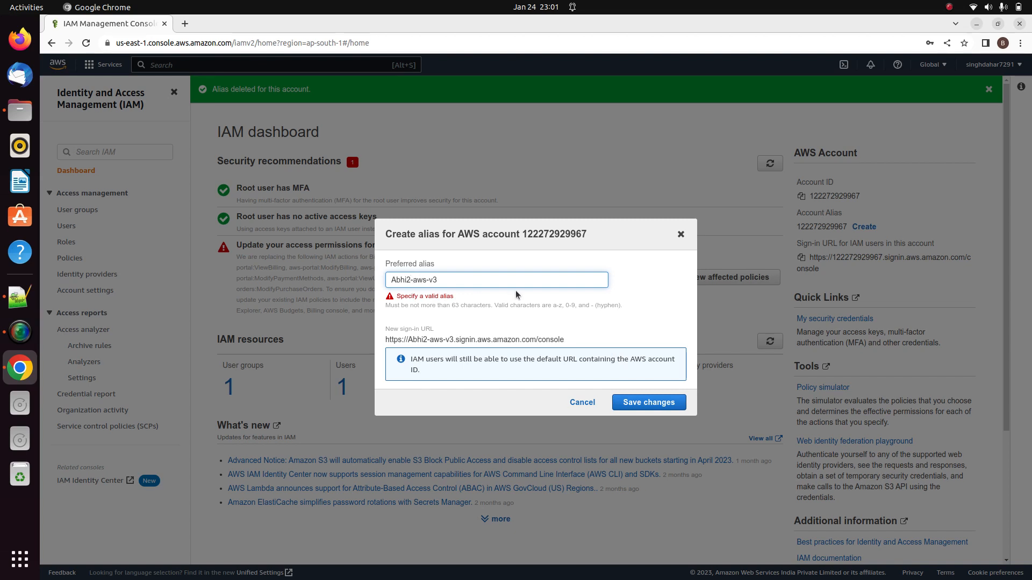
type("1")
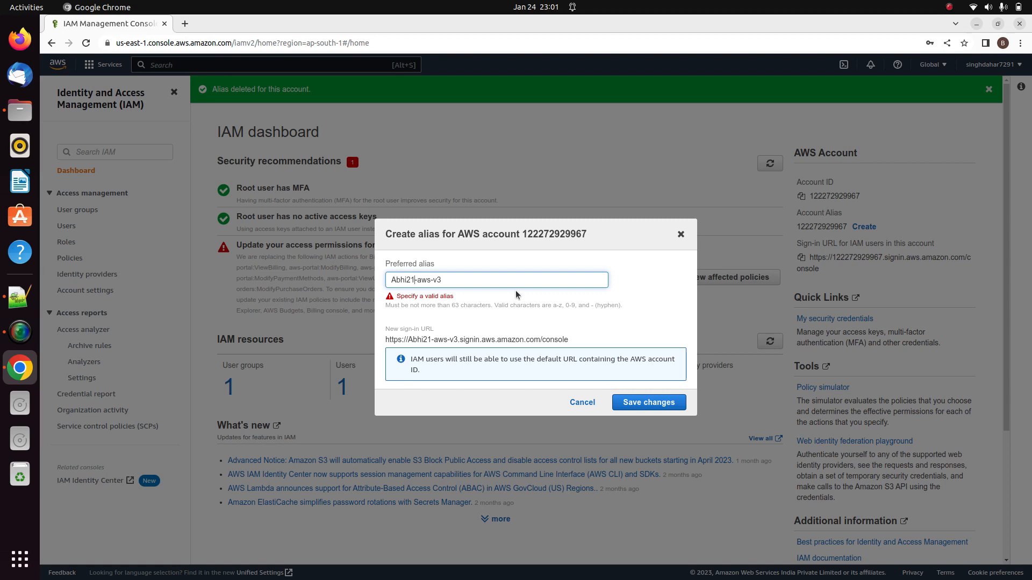
left_click(632, 403)
left_click(633, 403)
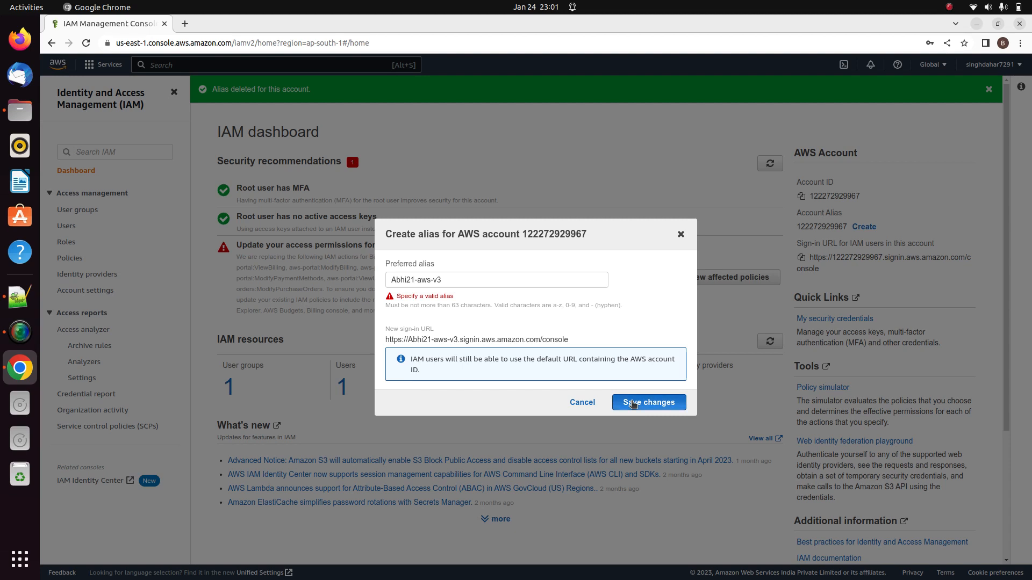
Replace the alias name part so it reads 'abhi12-aws-v3'
left_click(414, 279)
key("BackSpace")
key("BackSpace")
key("BackSpace")
key("BackSpace")
key("BackSpace")
key("BackSpace")
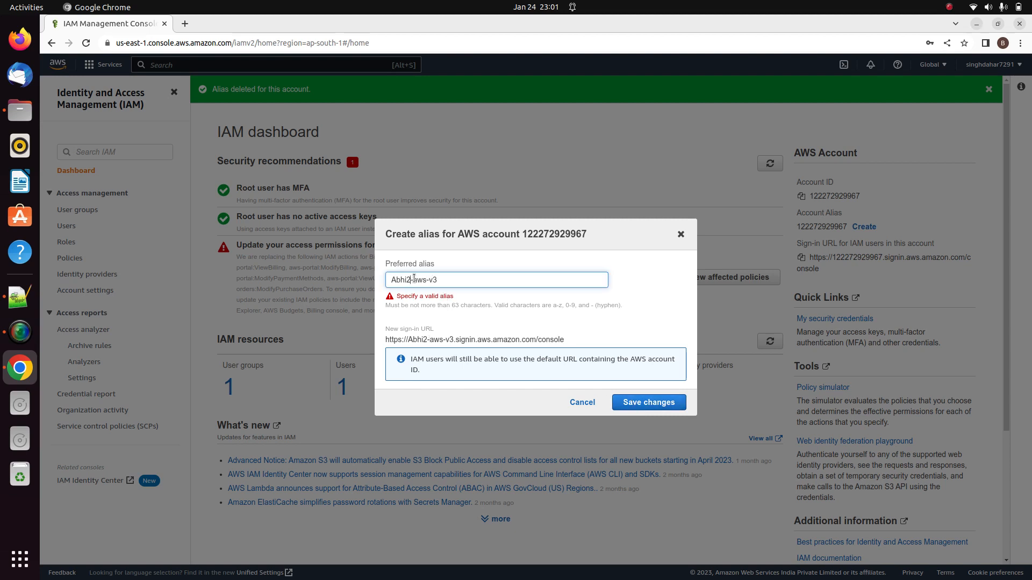
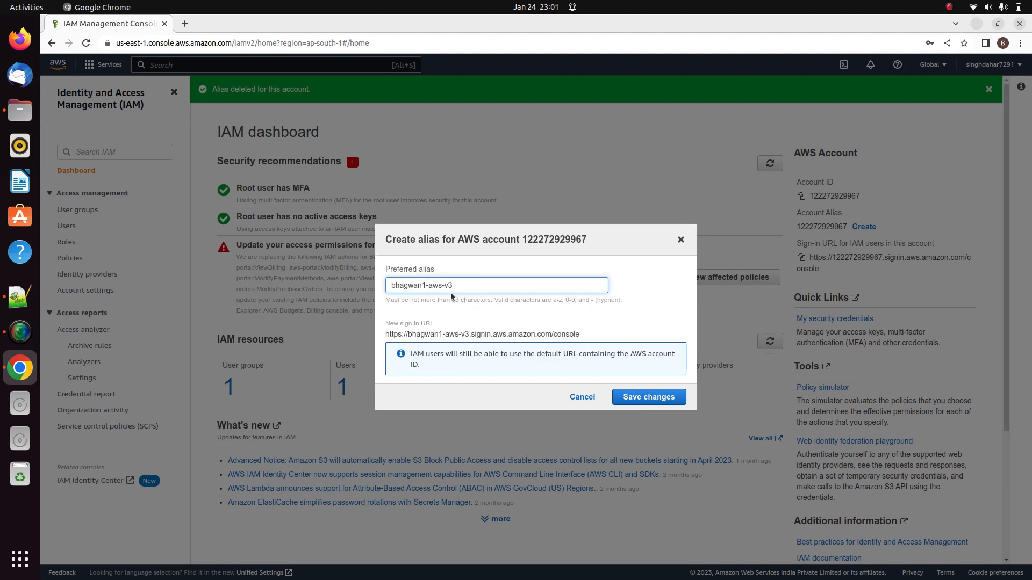
left_click_drag(424, 284, 384, 283)
key("BackSpace")
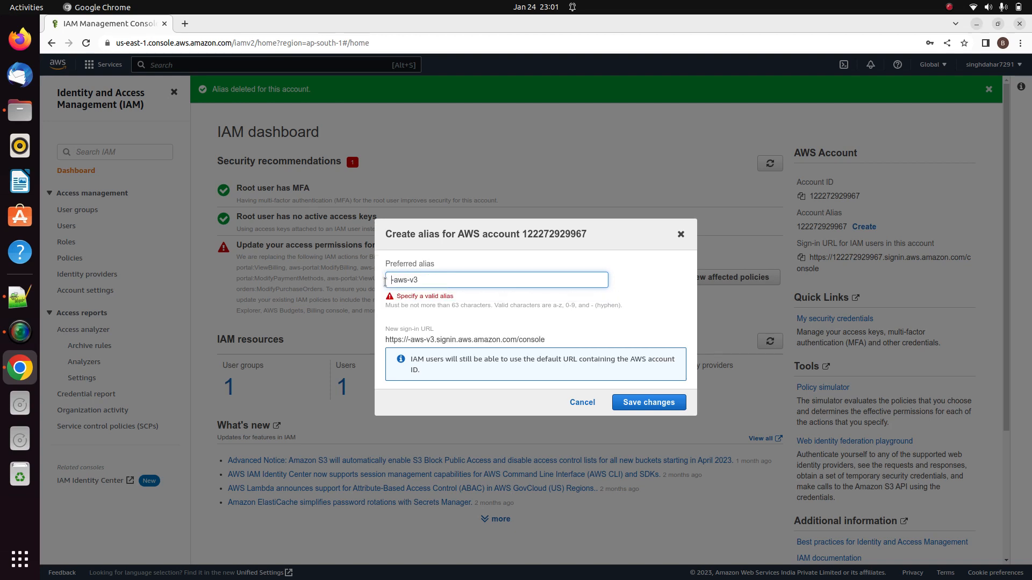
type("abhi1")
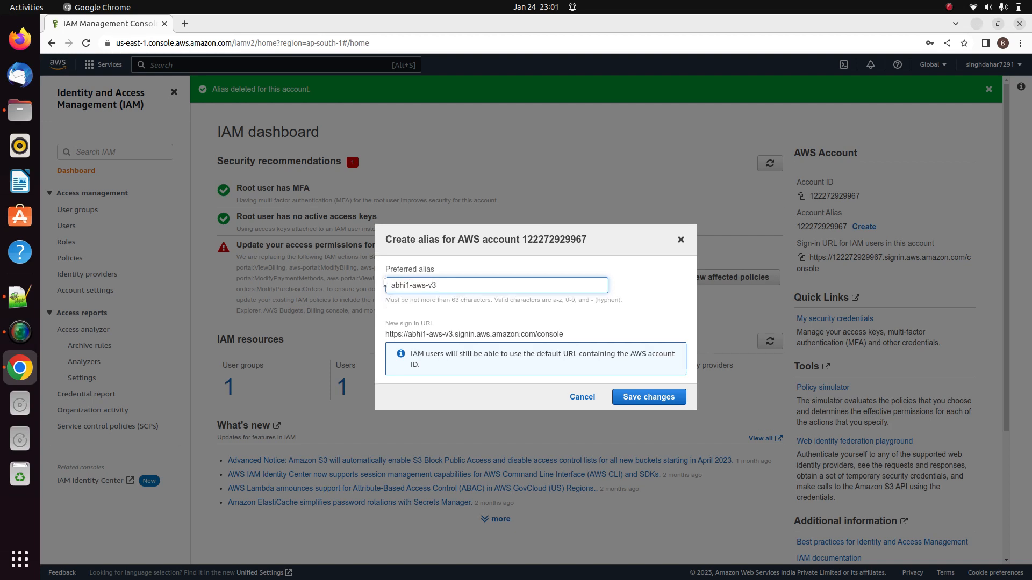
type("2")
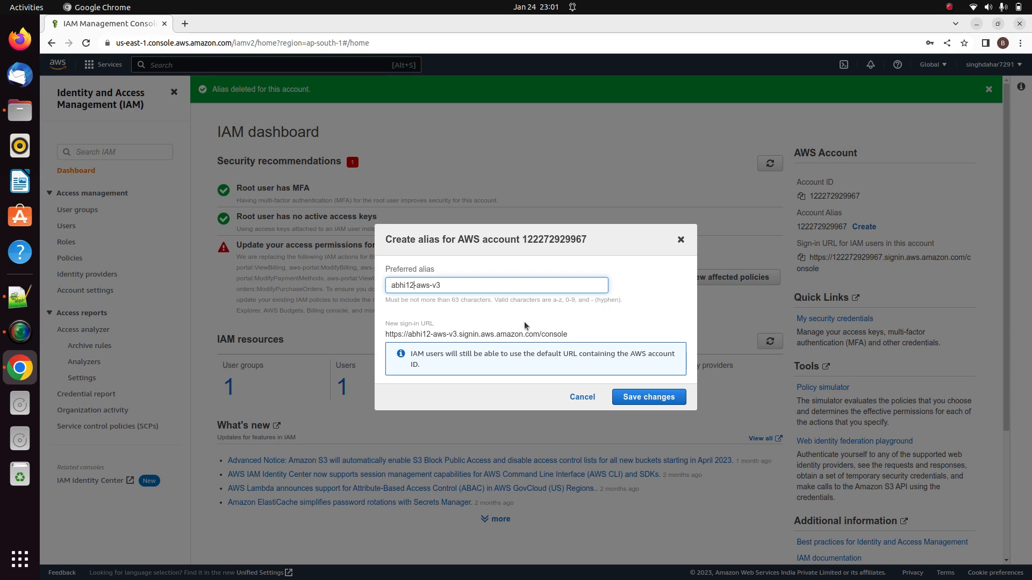
Save the alias abhi12-aws-v3, copy its IAM users' sign-in URL, and launch Firefox
left_click(649, 399)
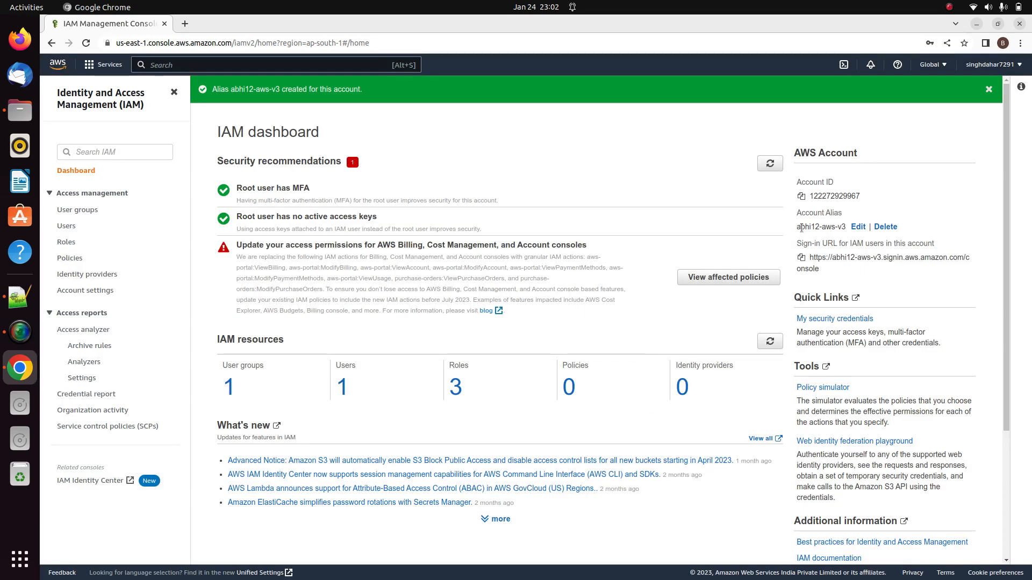
left_click_drag(801, 228, 798, 230)
left_click(798, 228)
left_click(802, 258)
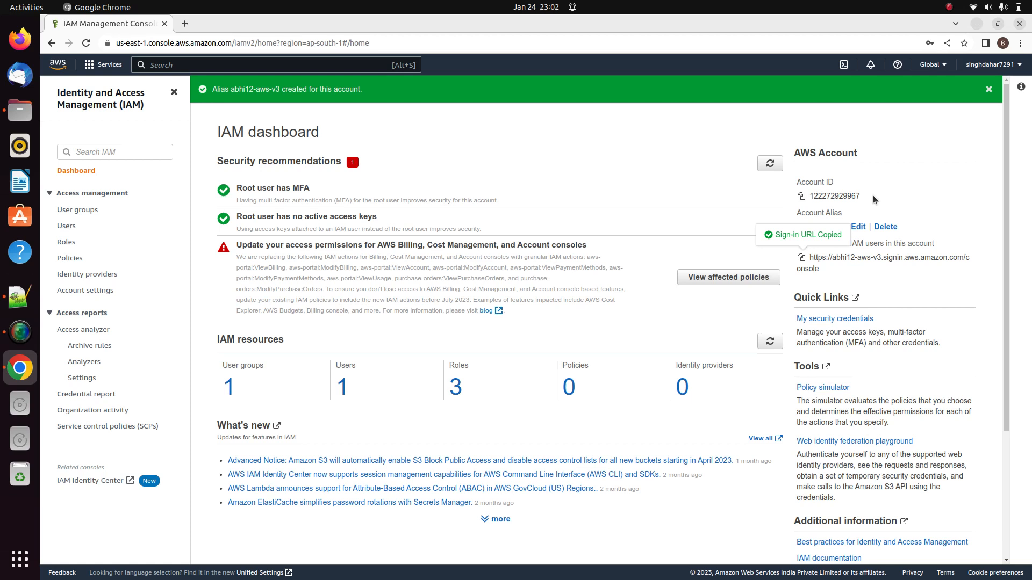
left_click(21, 43)
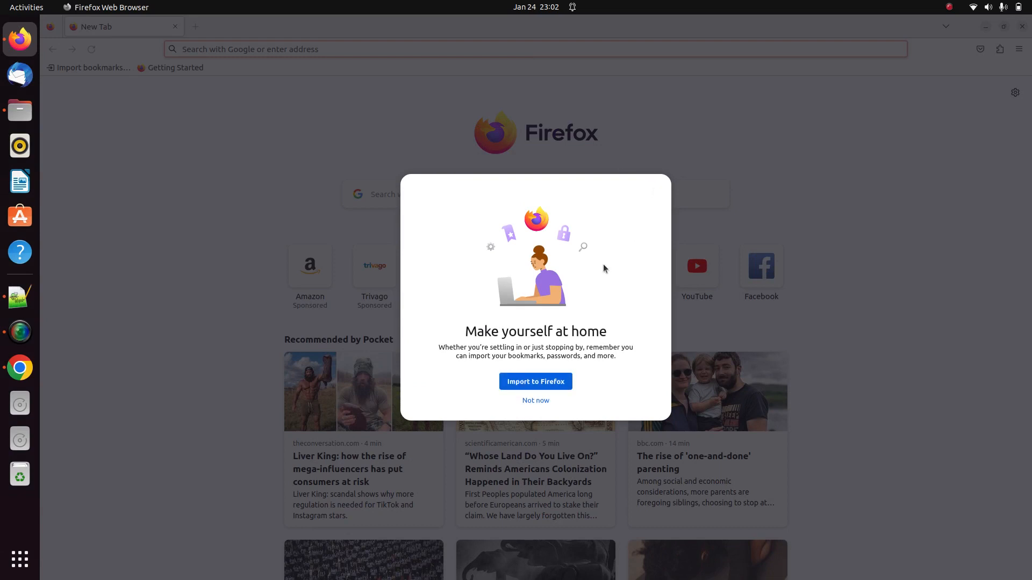
Load the copied abhi12-aws-v3 sign-in URL in Firefox
left_click(534, 401)
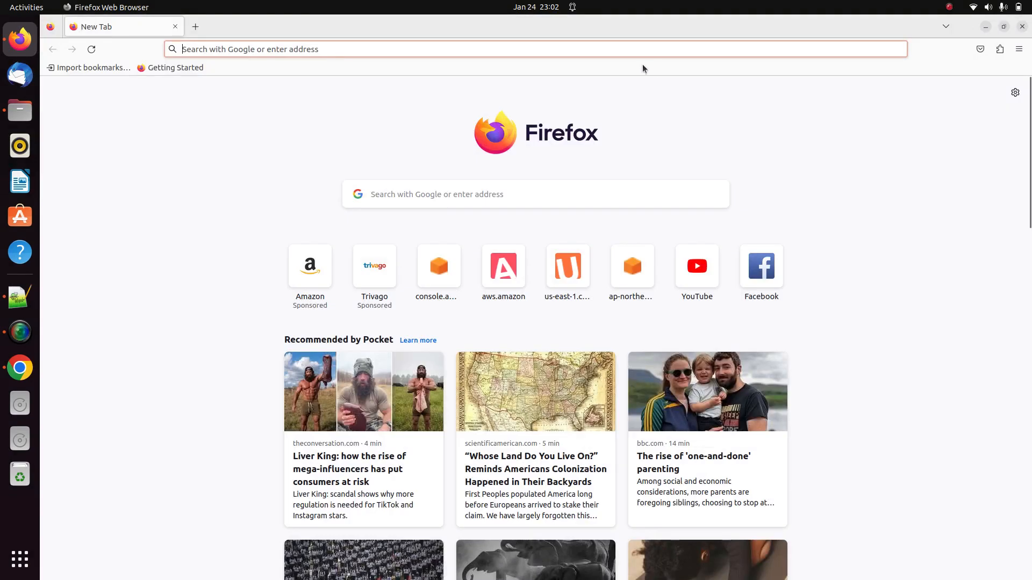
left_click(602, 50)
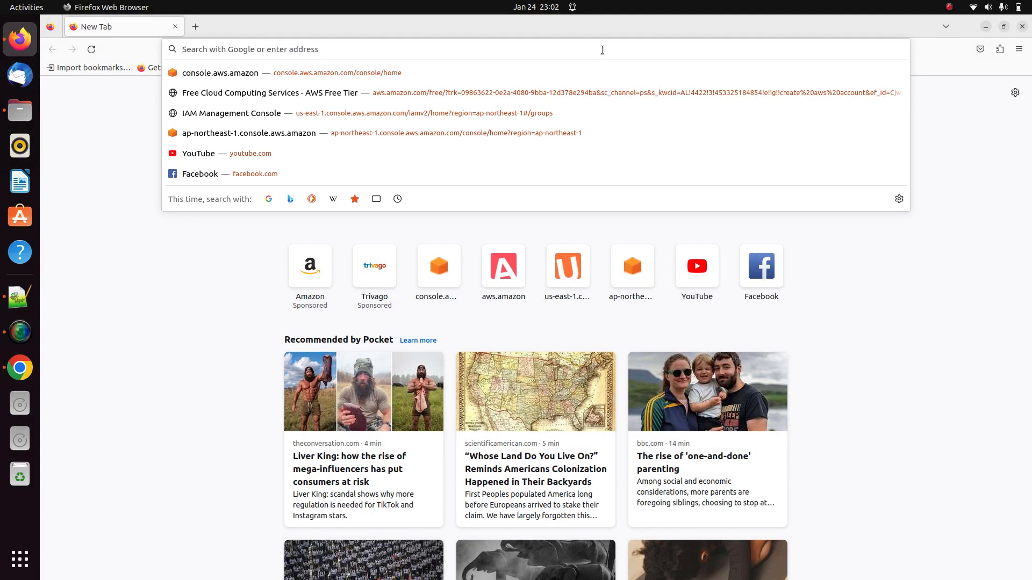
key("ctrl+v")
key("Return")
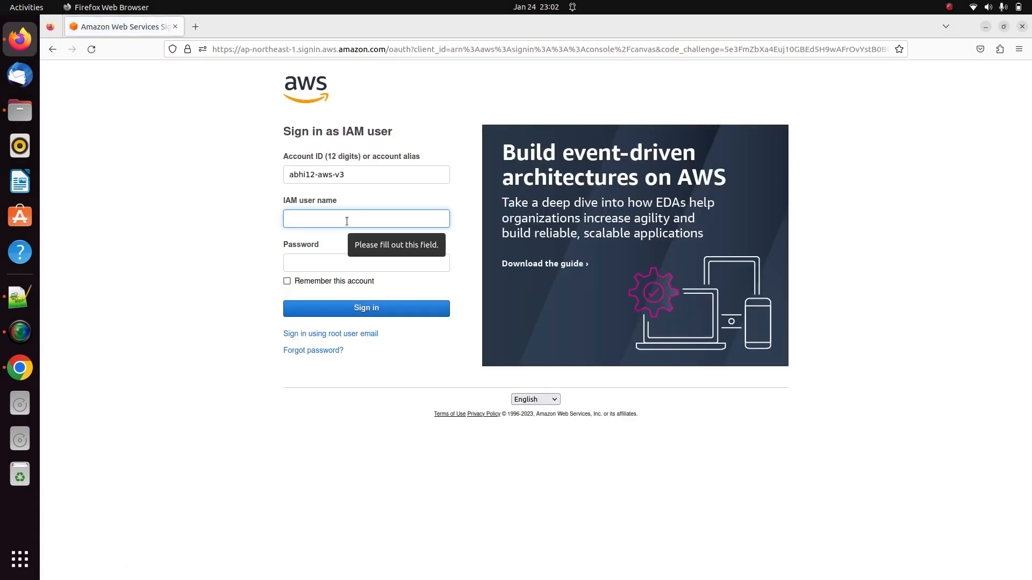
Sign in as IAM user 'Abhi' with the user's password
type("Abhi")
key("Tab")
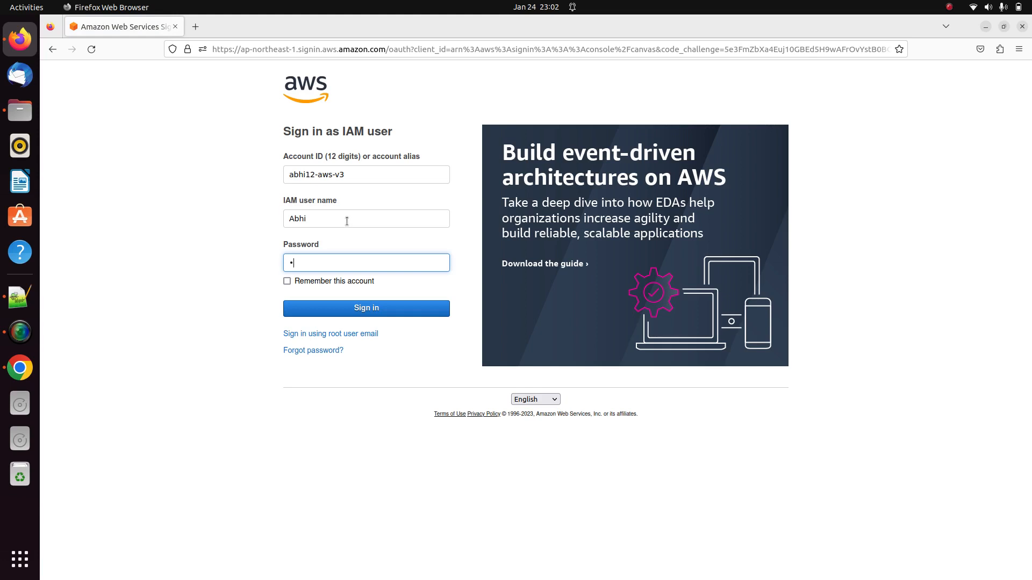
type("****")
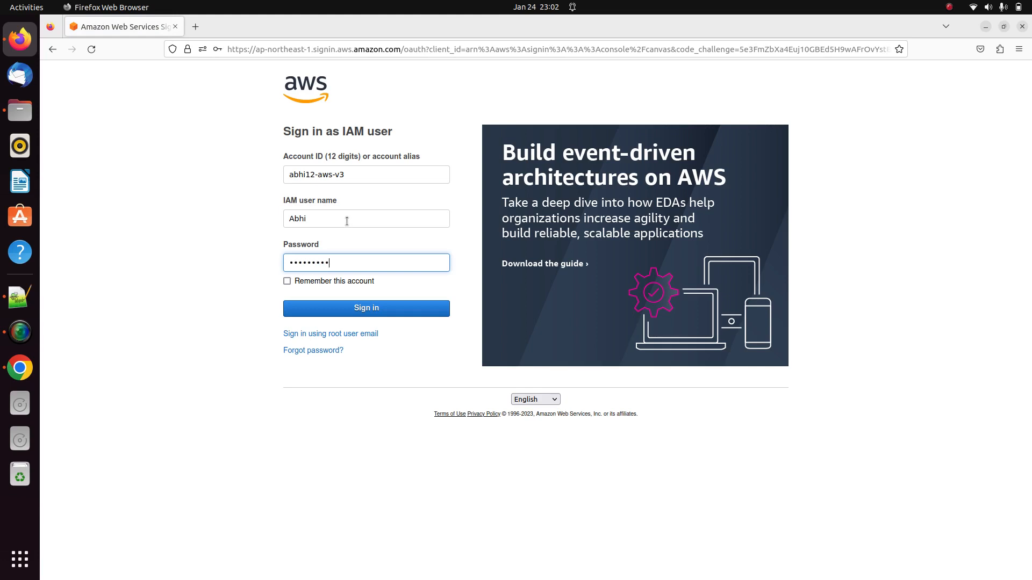
left_click(356, 309)
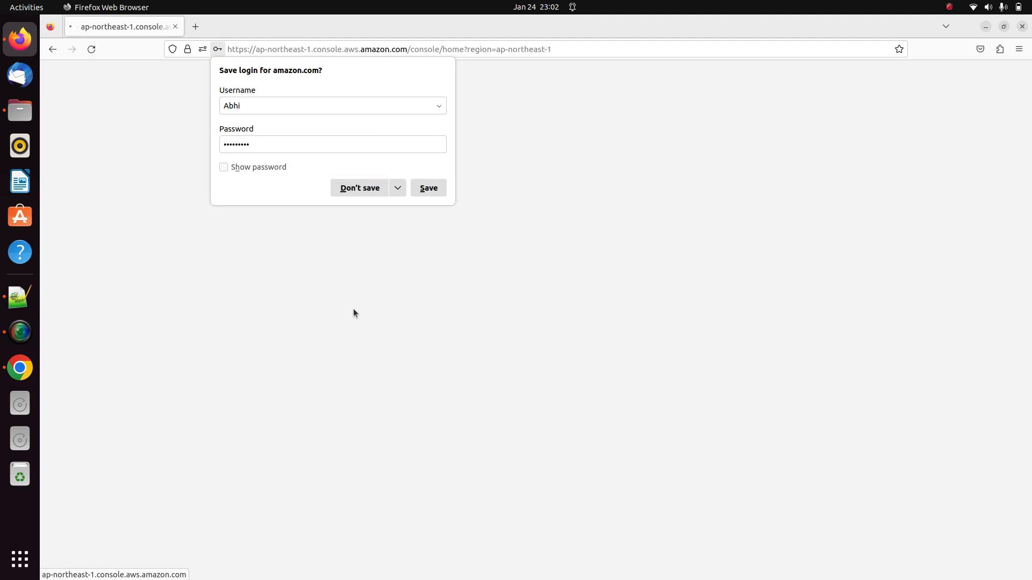
Decline saving the browser login, then search 'IAM' to reach the IAM dashboard
left_click(365, 192)
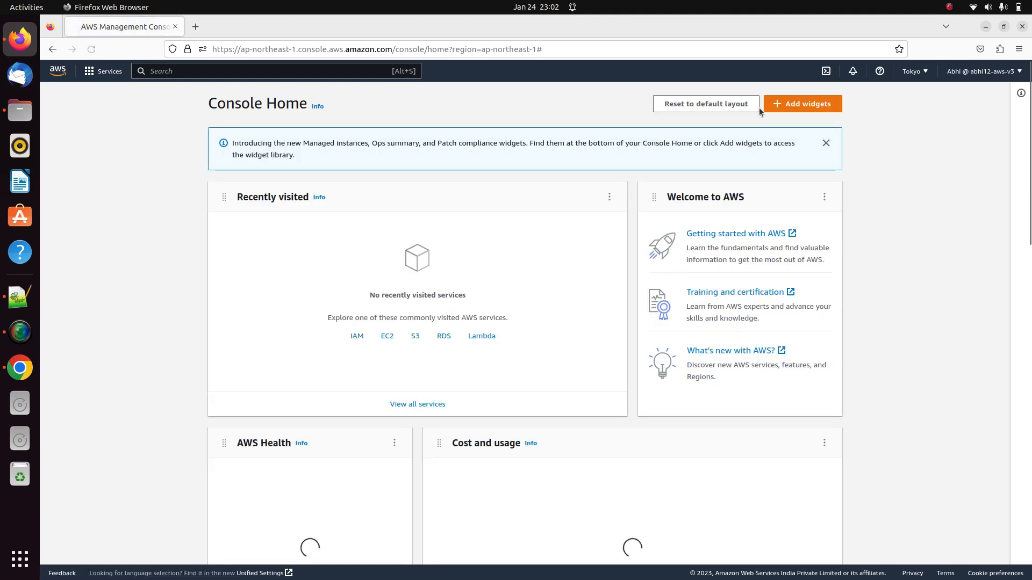
left_click(922, 75)
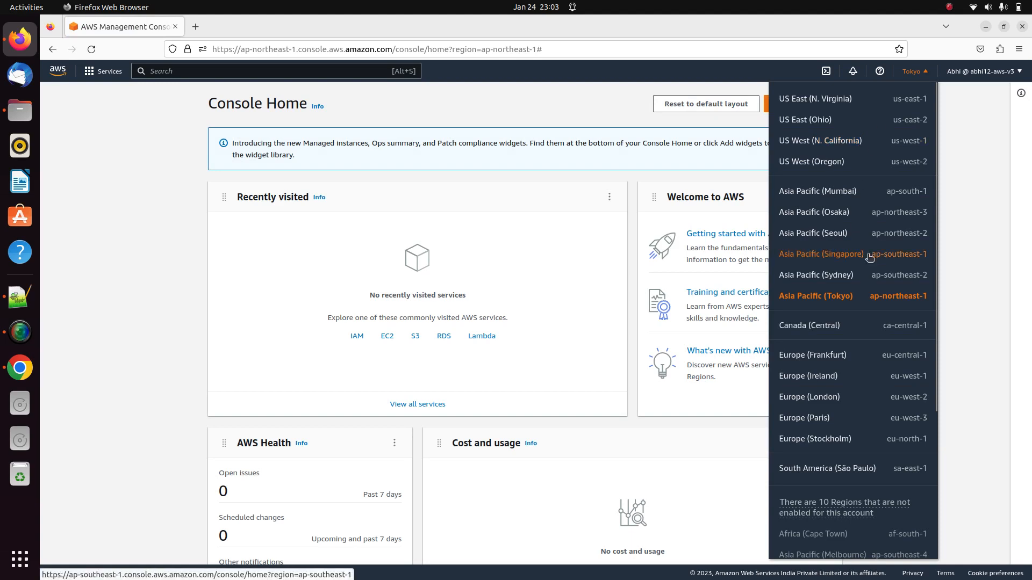
left_click(479, 179)
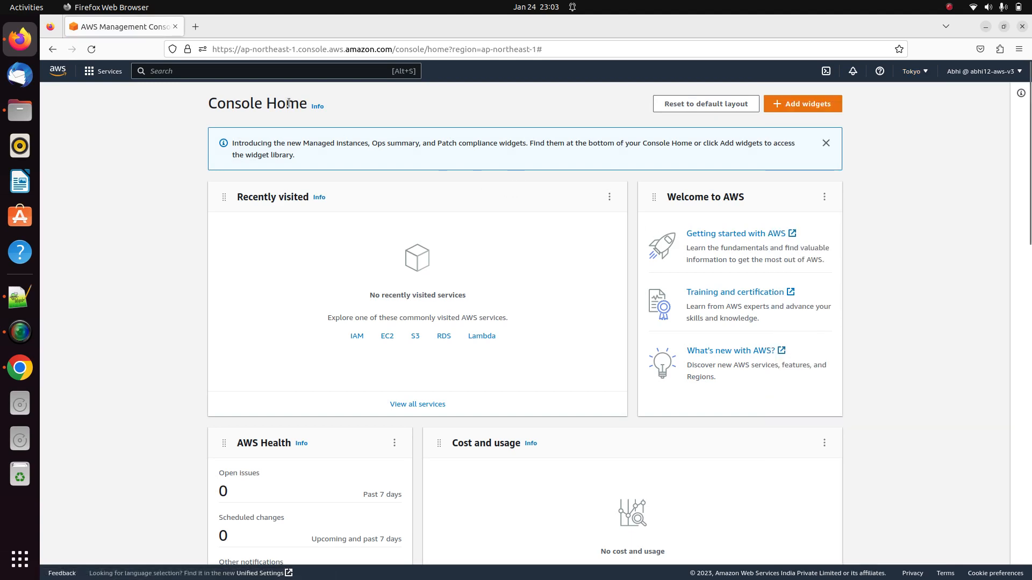
type("IAM")
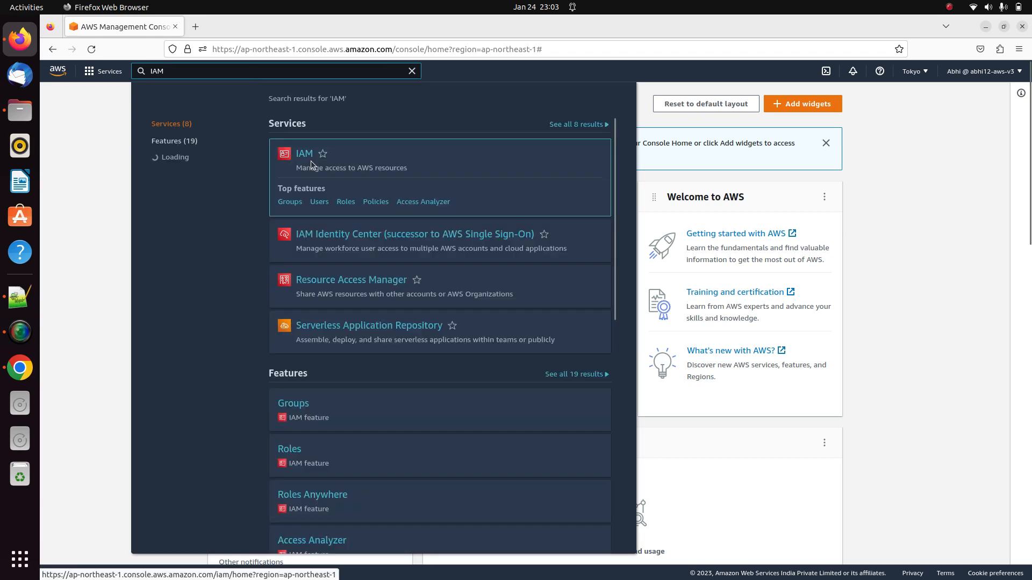
left_click(311, 156)
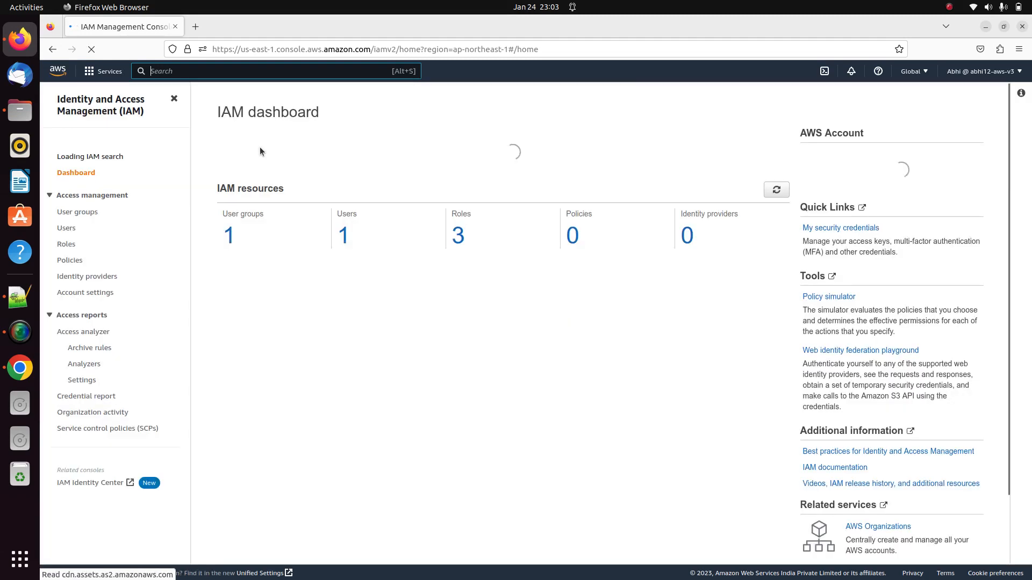
From the user groups list, check that the 'admin' group's Permissions show AdministratorAccess
left_click(81, 227)
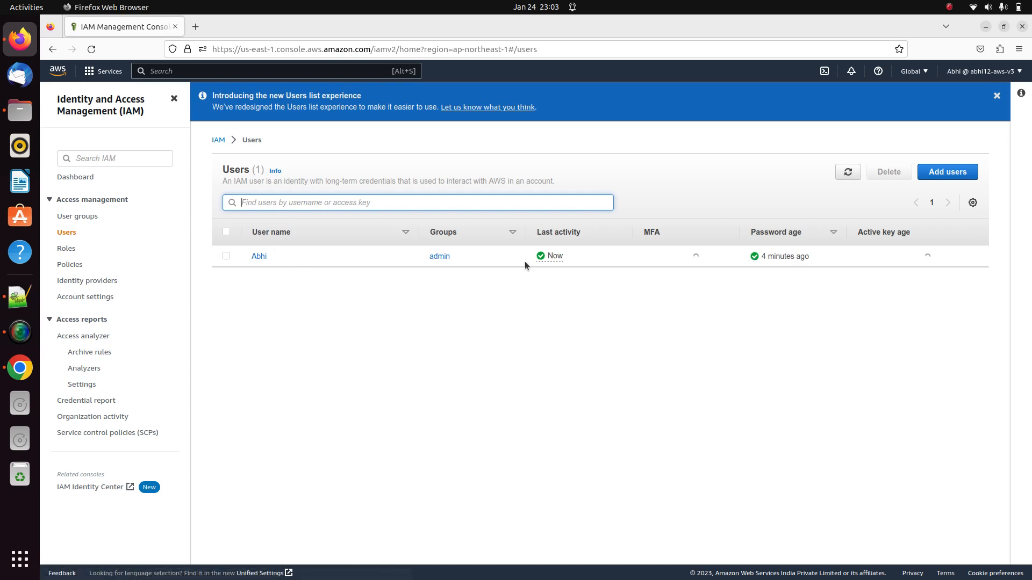
left_click(91, 217)
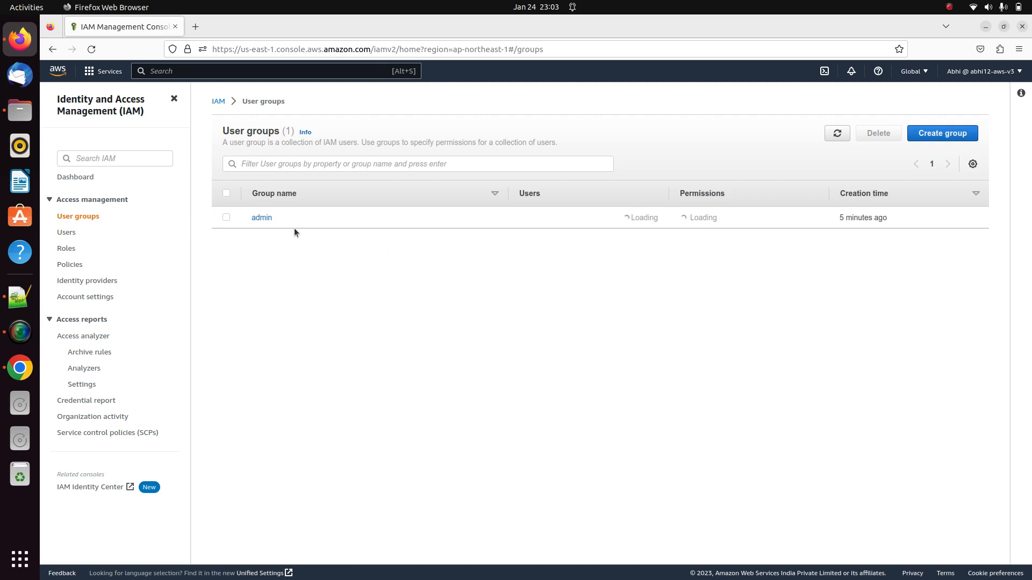
left_click(269, 218)
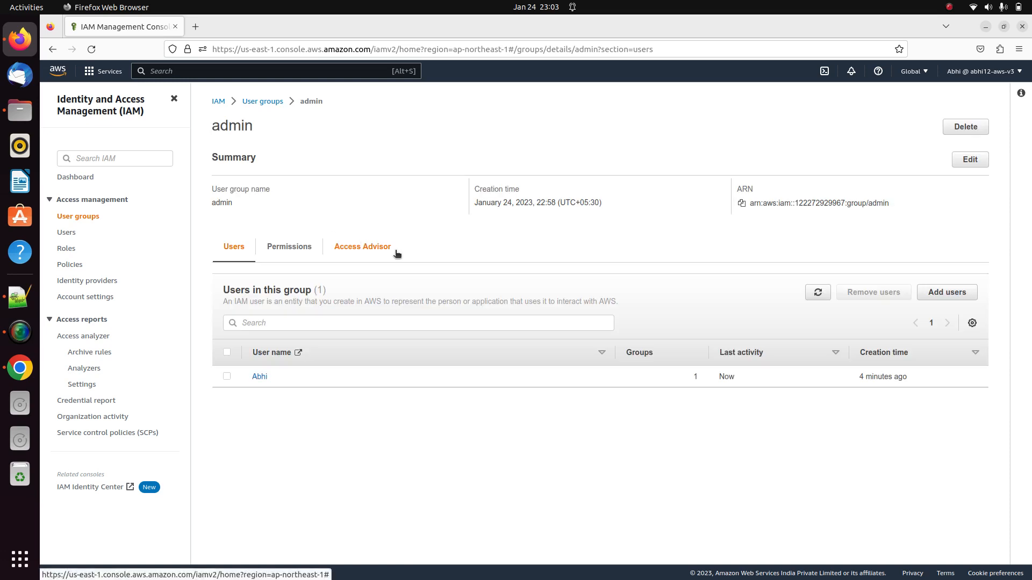
left_click(289, 248)
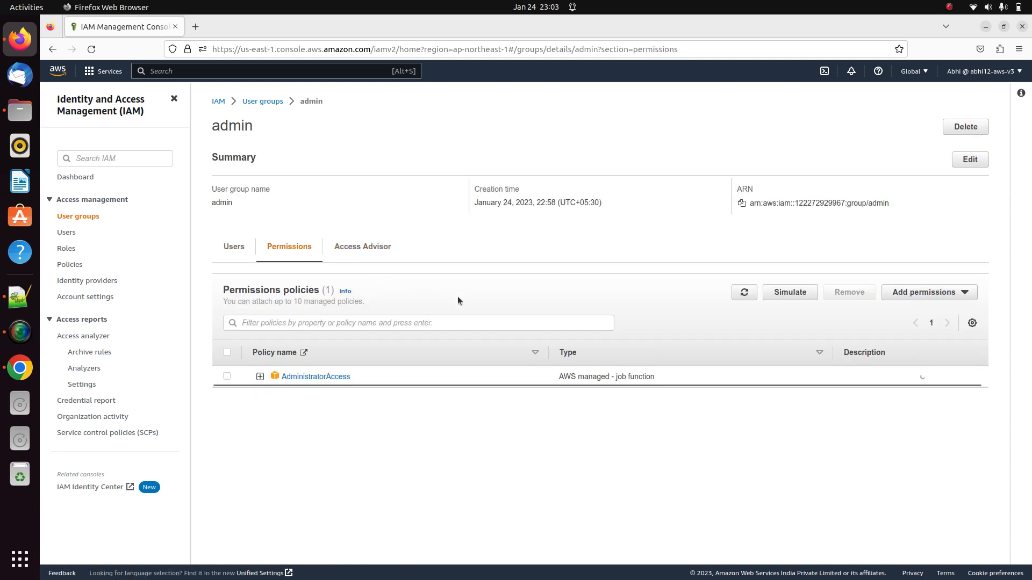